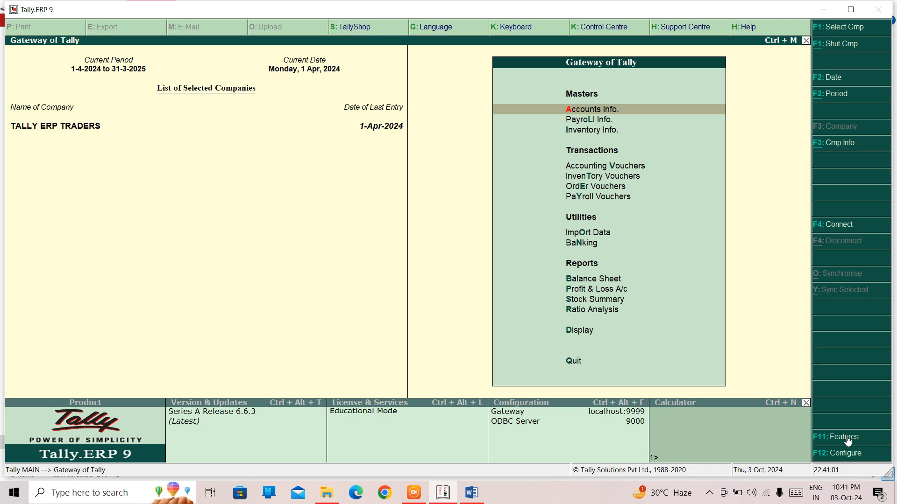
Step: Open the company's accounting features and activate interest calculation
click(848, 439)
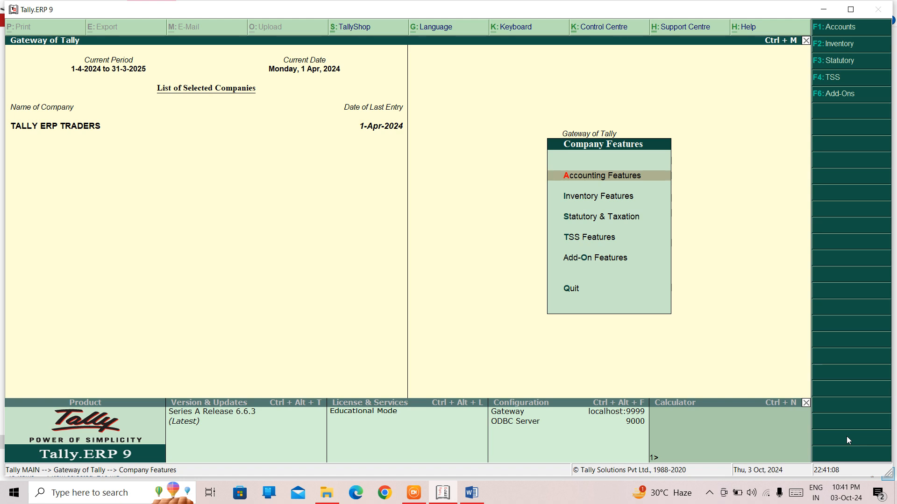
key(Return)
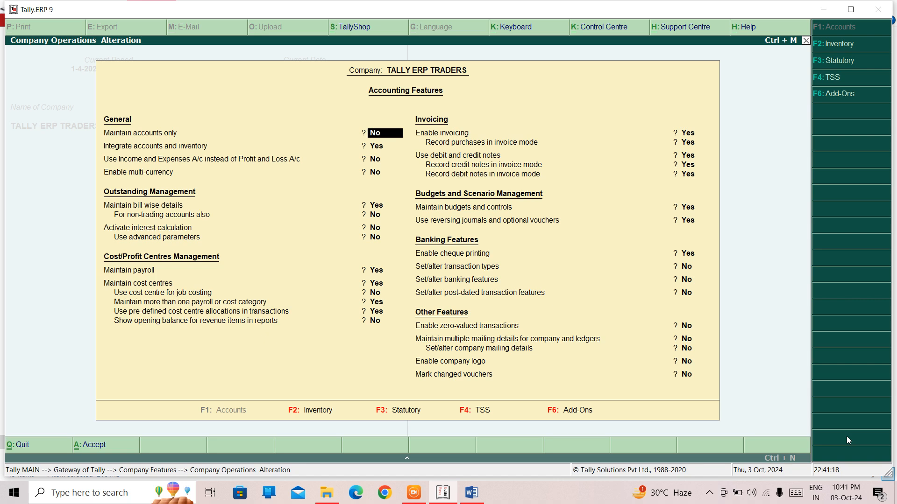
key(Down)
key(Down)
key(Down)
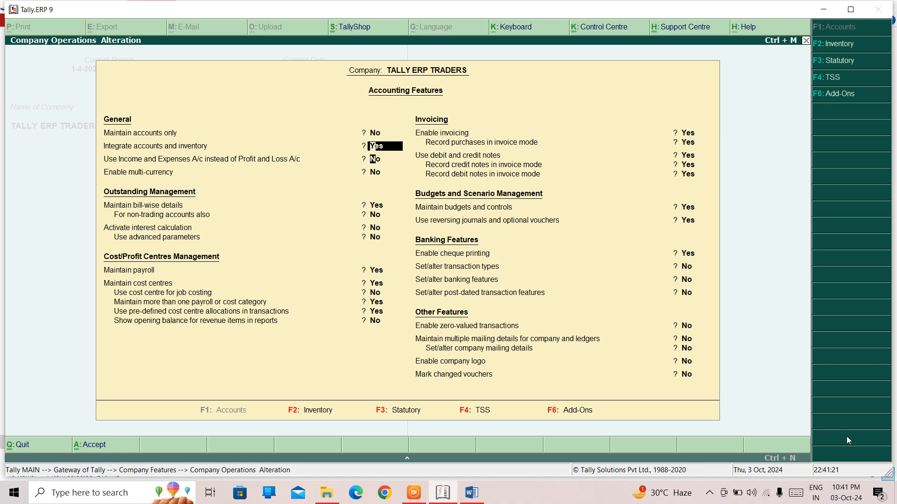
key(Down)
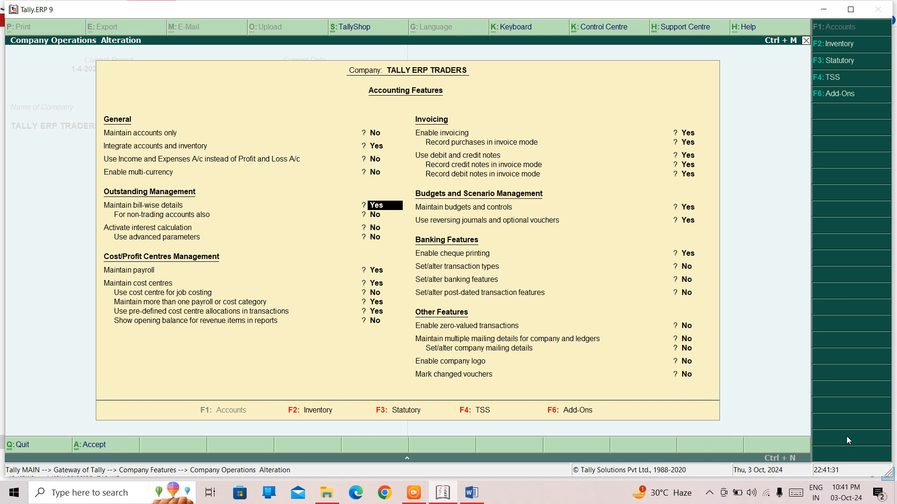
key(Return)
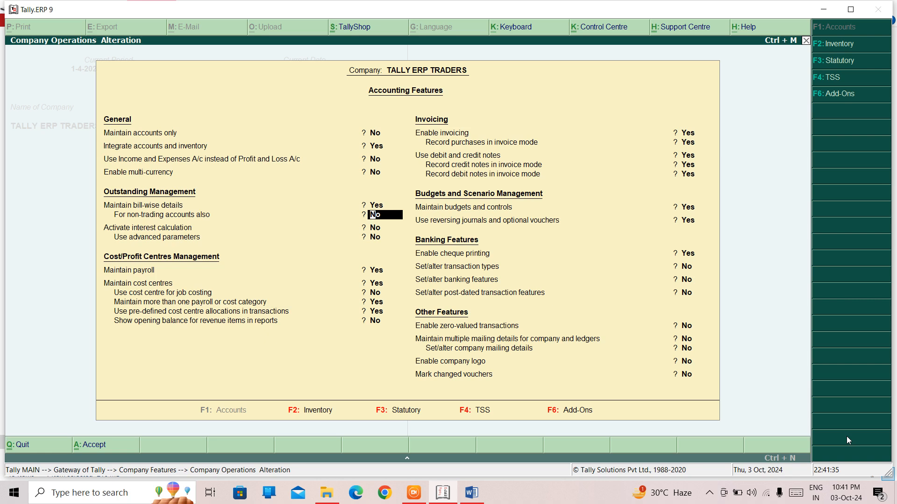
key(Return)
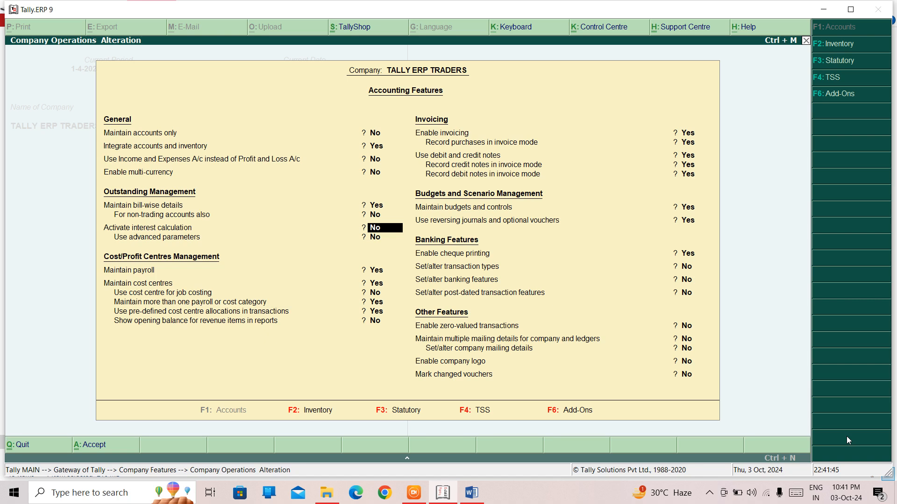
text(y)
key(Return)
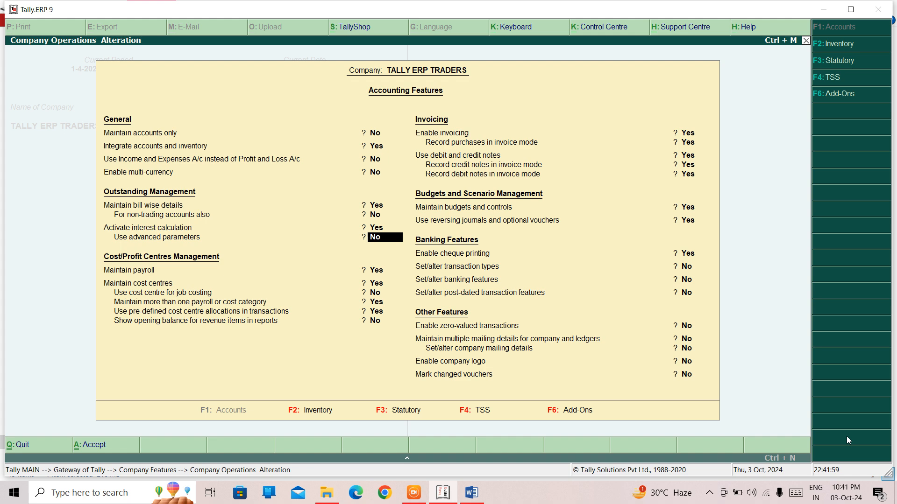
Step: Enable advanced interest parameters, accept the accounting features and return to the Gateway of Tally
text(y)
key(Return)
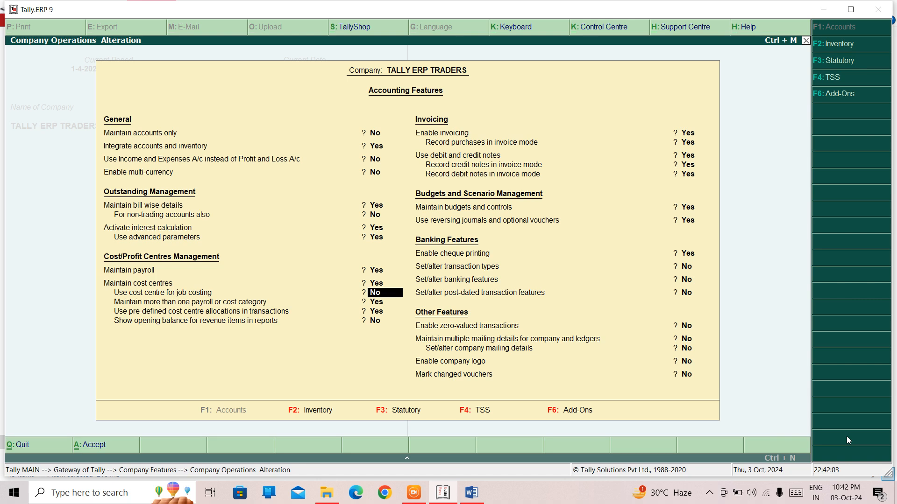
key(Up)
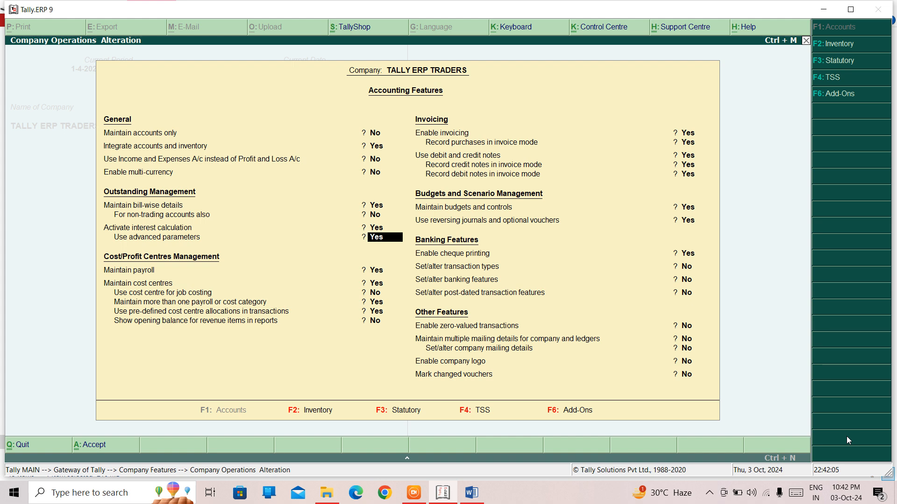
key(Up)
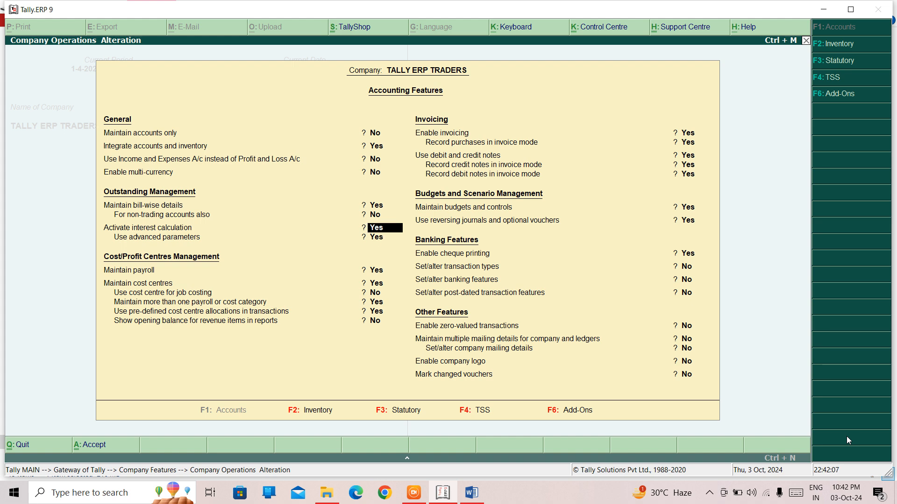
key(Down)
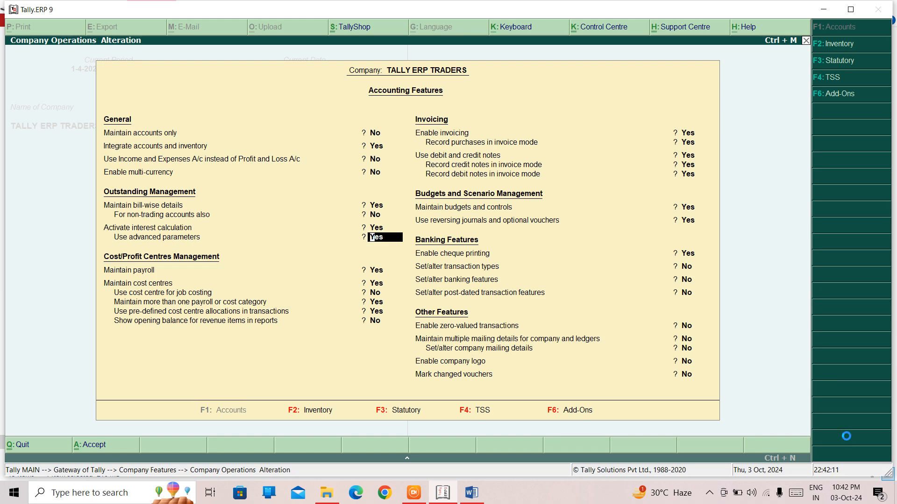
key(ctrl+a)
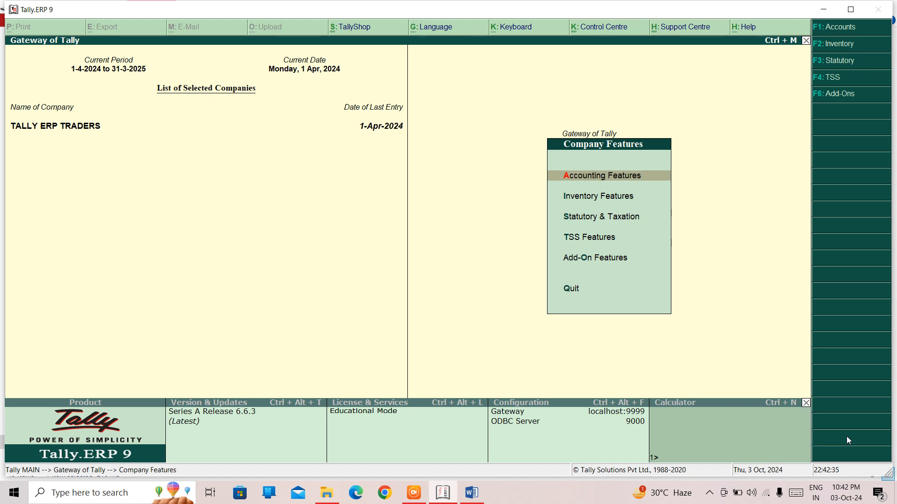
key(Escape)
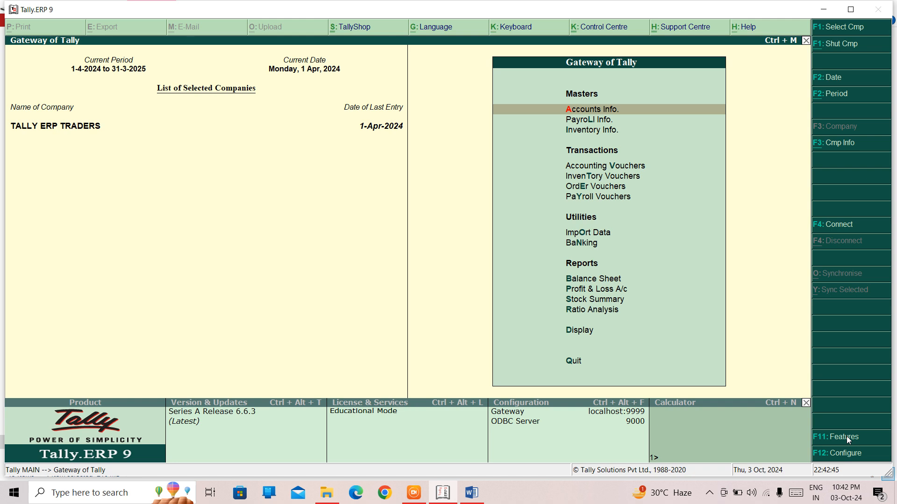
Step: Start creating a single ledger and name it VIKAS BROS
key(Return)
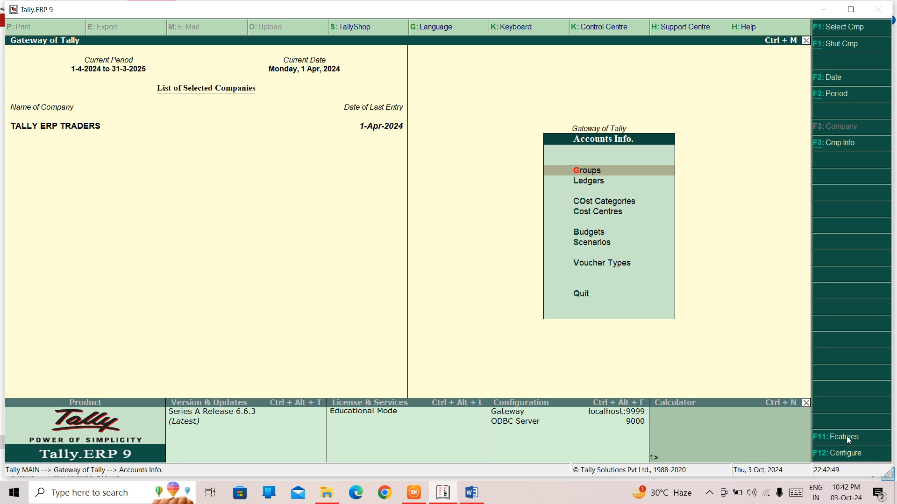
key(Down)
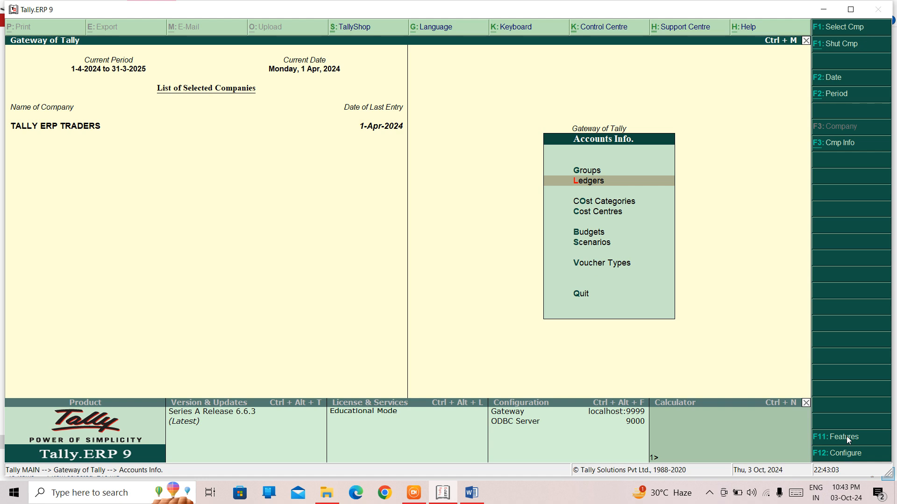
key(Return)
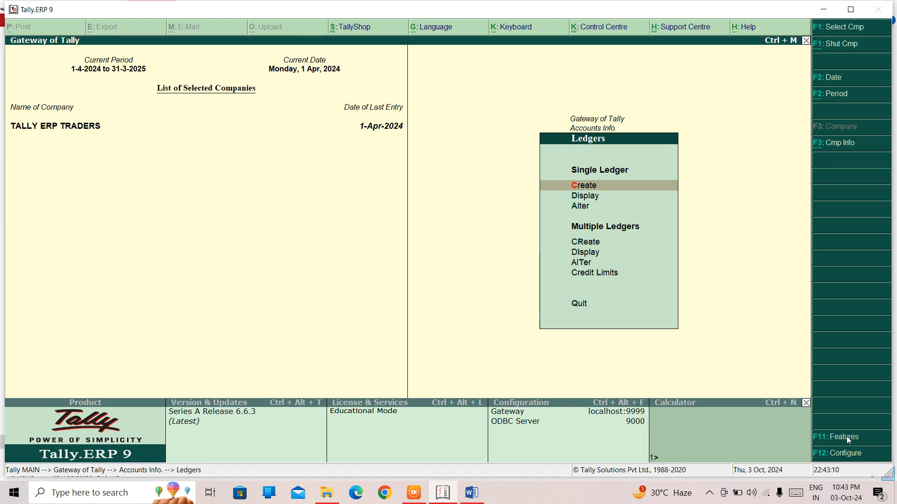
key(Return)
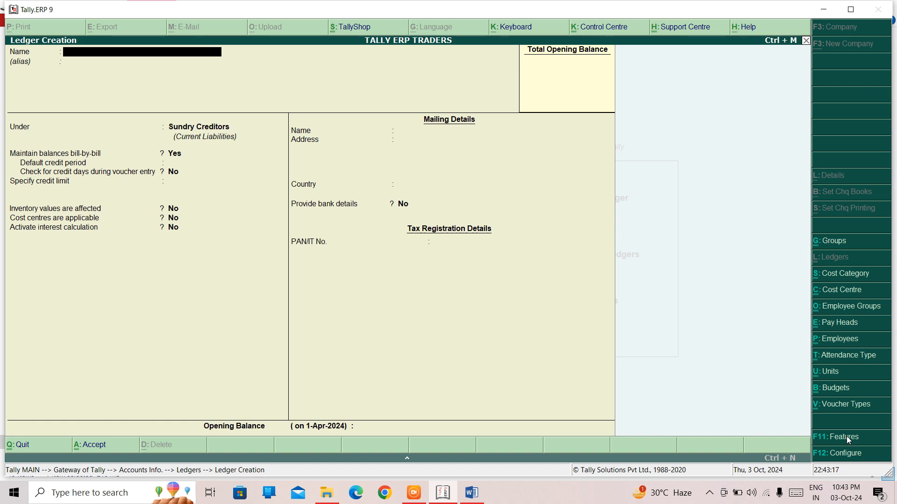
text(B)
key(BackSpace)
text(VIKAS BROS.)
key(Return)
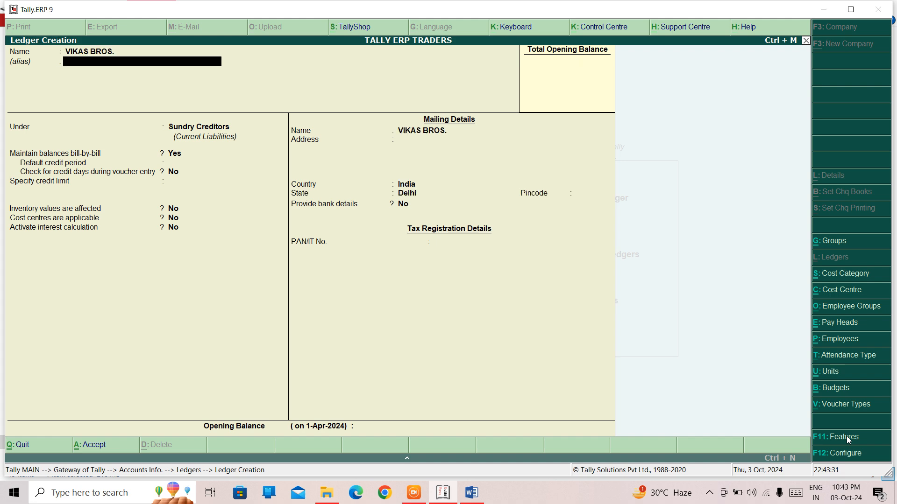
Step: Place the ledger under the Sundry Debtors group
key(Return)
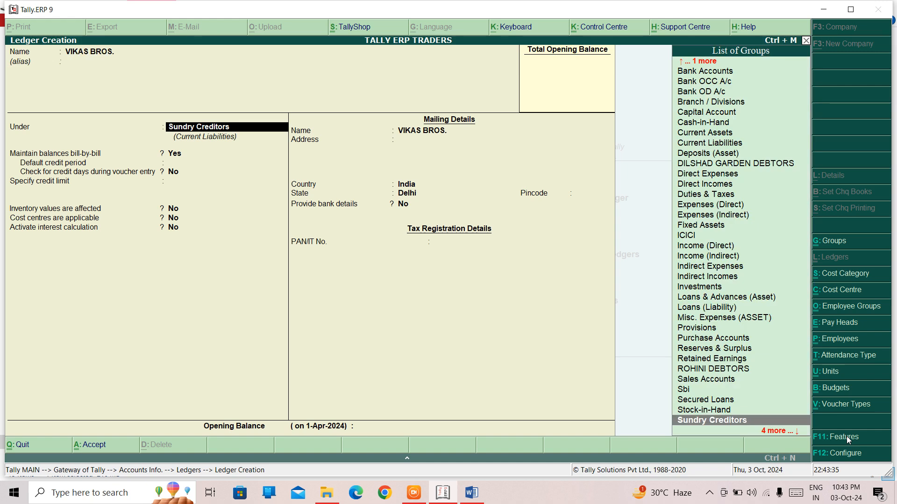
text(CRE)
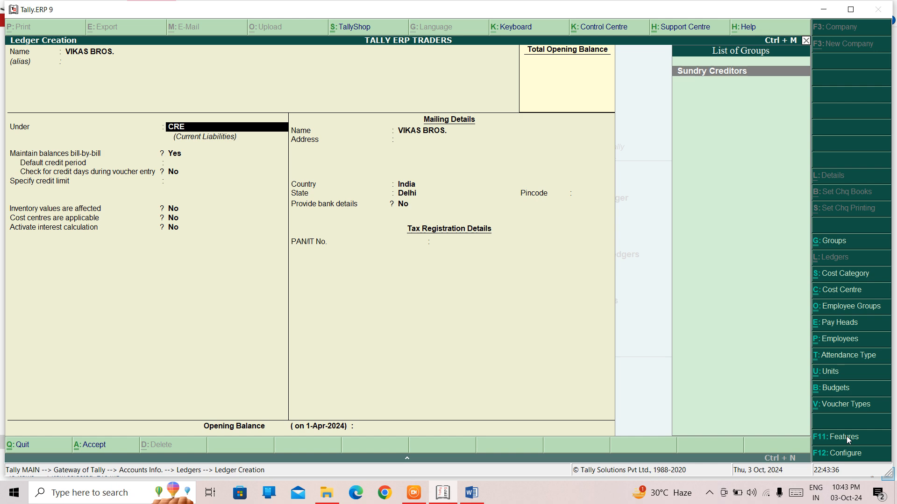
key(BackSpace)
key(BackSpace)
key(BackSpace)
text(DEB)
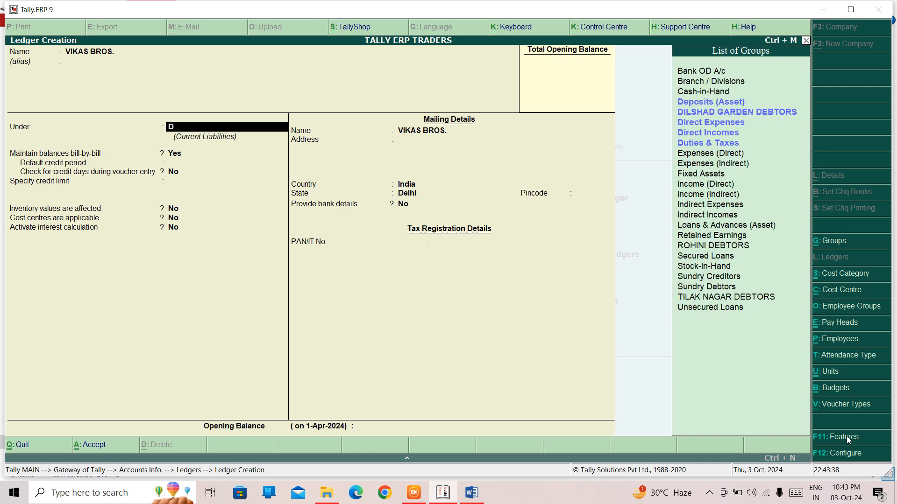
key(Down)
key(Down)
key(Down)
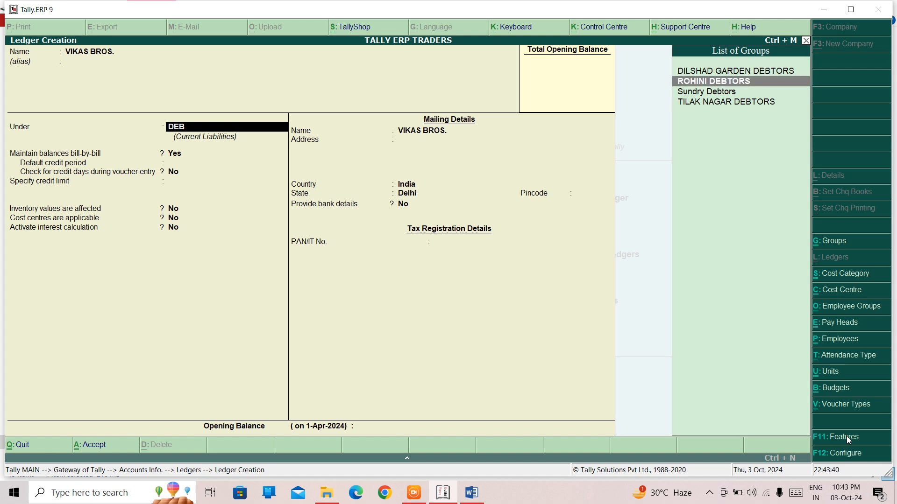
key(Return)
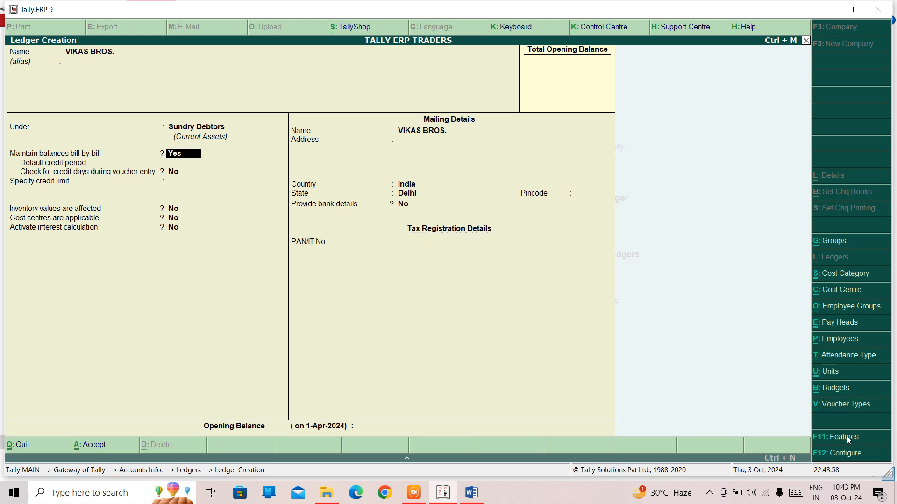
Step: Keep the default bill-wise, credit, inventory and cost centre settings and activate interest calculation for the ledger
key(Return)
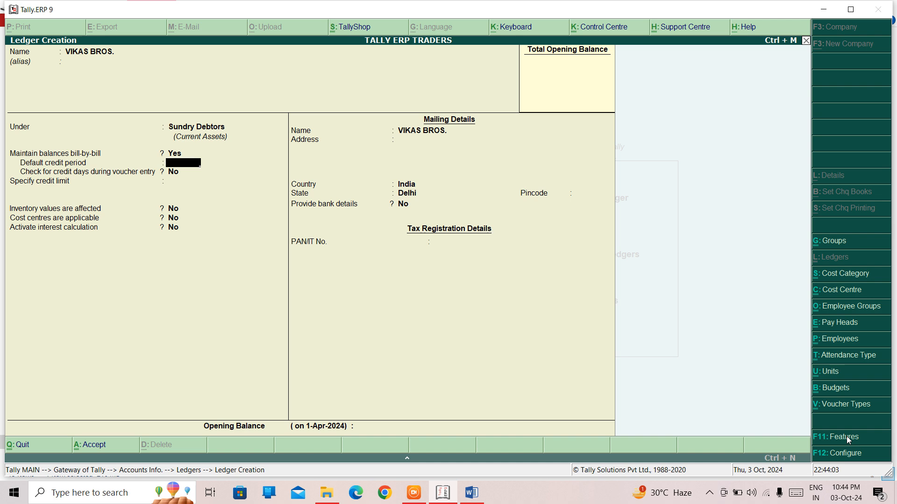
key(Return)
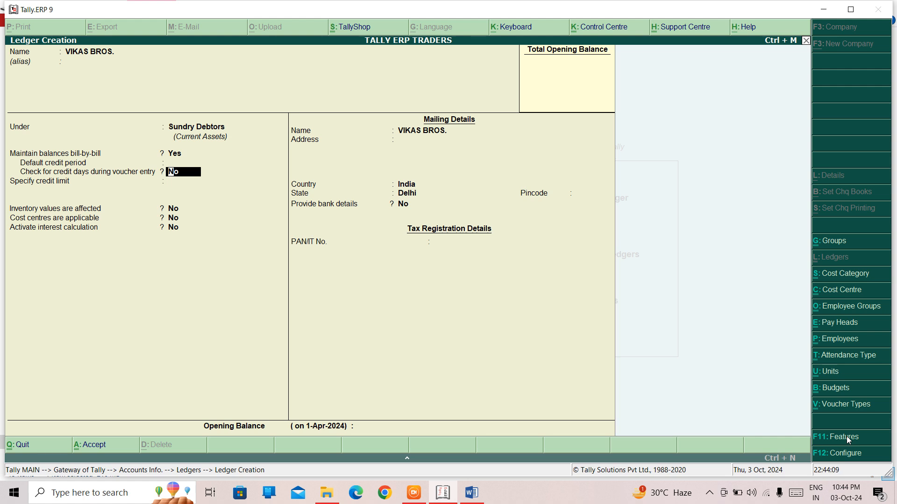
key(Return)
key(Return)
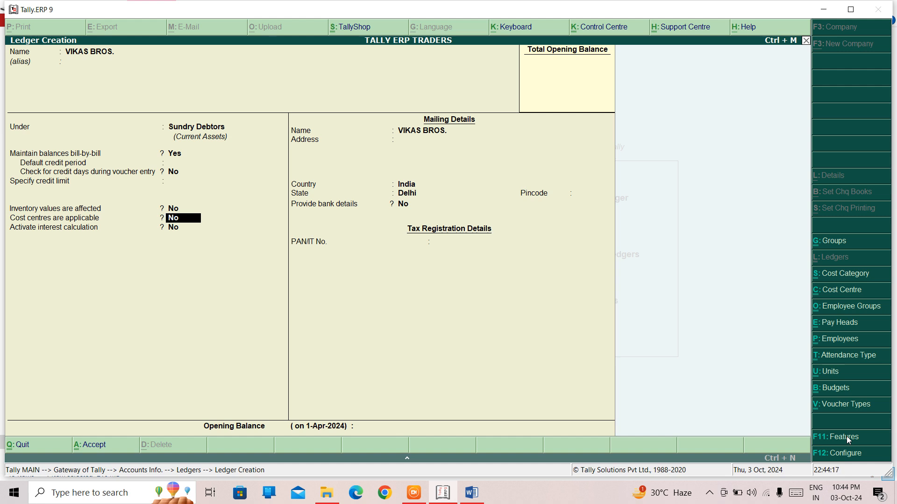
key(Return)
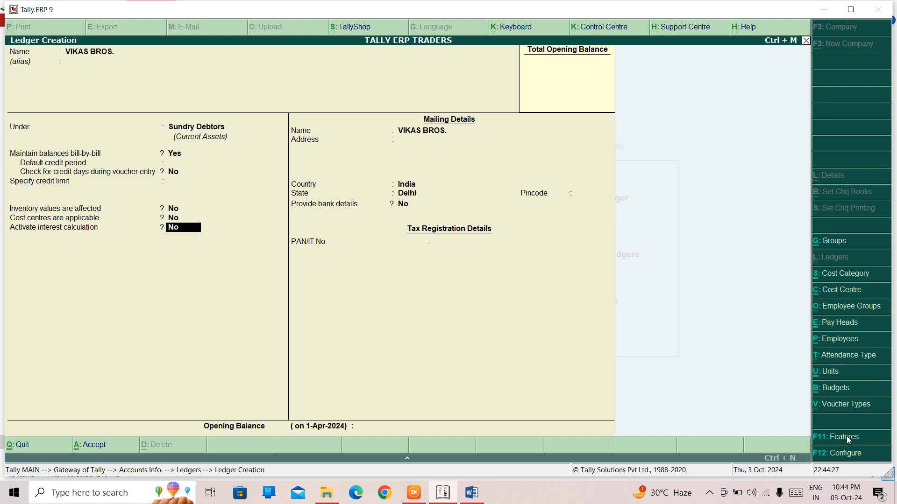
text(Y)
key(Return)
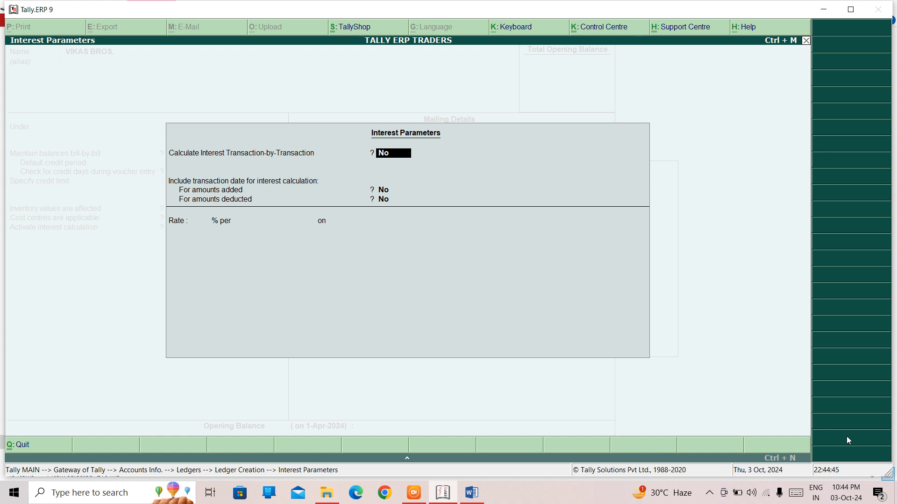
Step: Enable transaction-by-transaction interest calculation without overriding parameters or including transaction dates for amounts added or deducted
text(y)
key(Return)
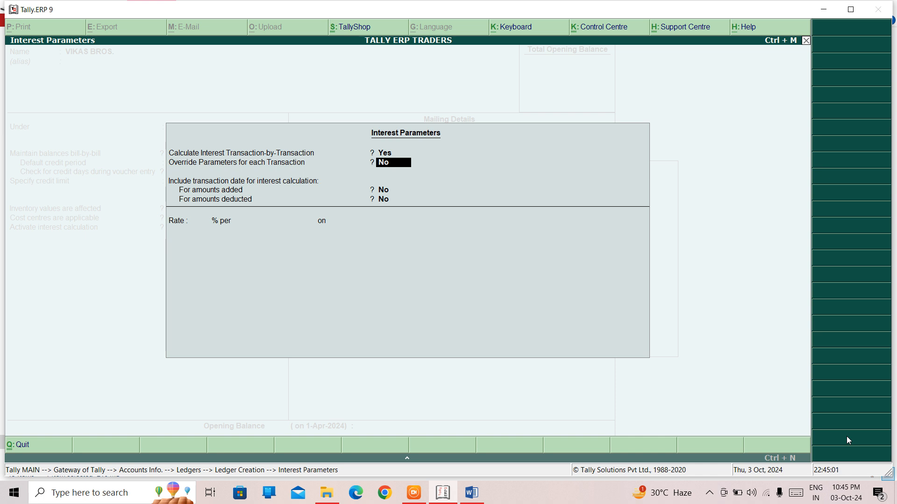
text(N)
key(Return)
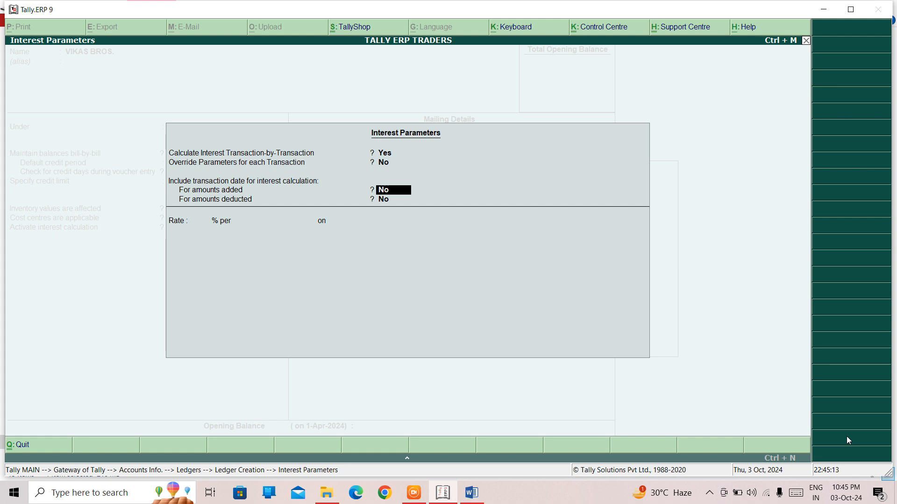
key(Return)
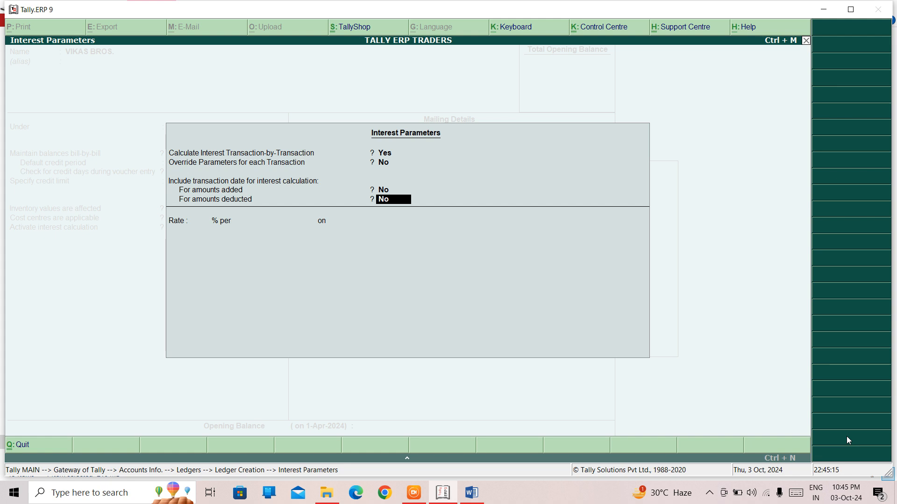
key(Return)
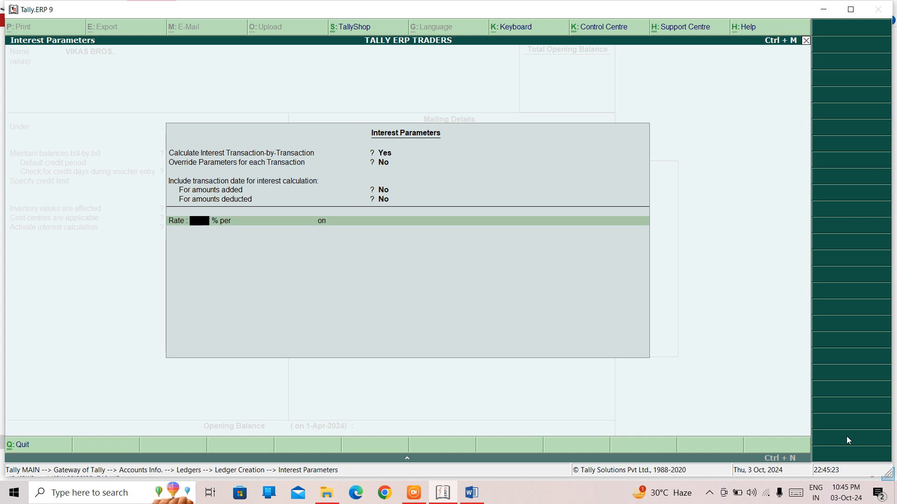
Step: Set the interest rate to 10 % per 365-Day Year
text(10)
key(Return)
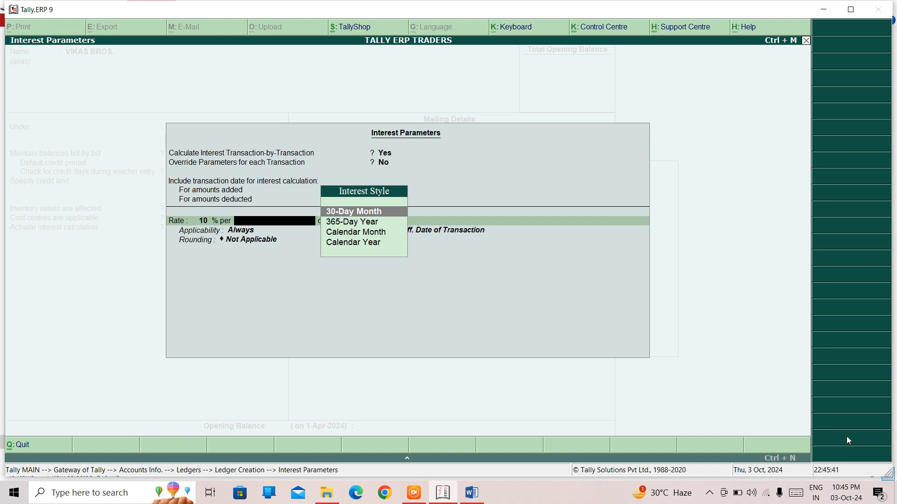
key(Down)
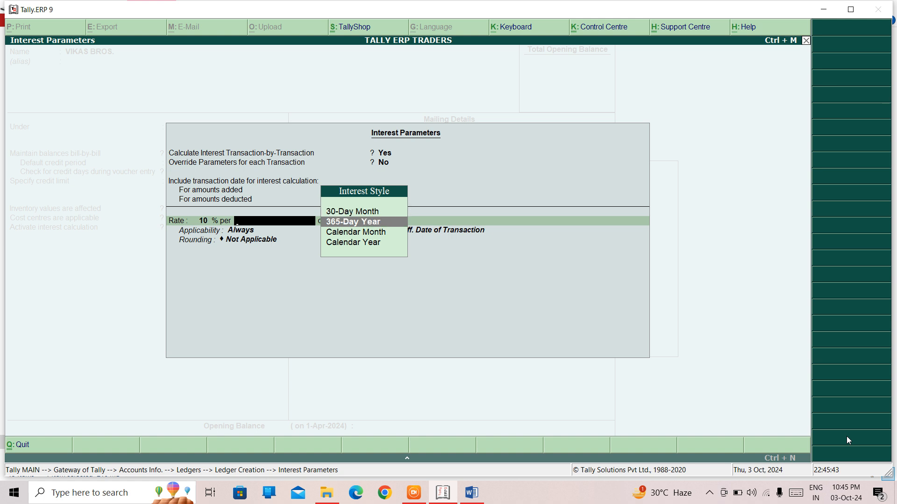
key(Return)
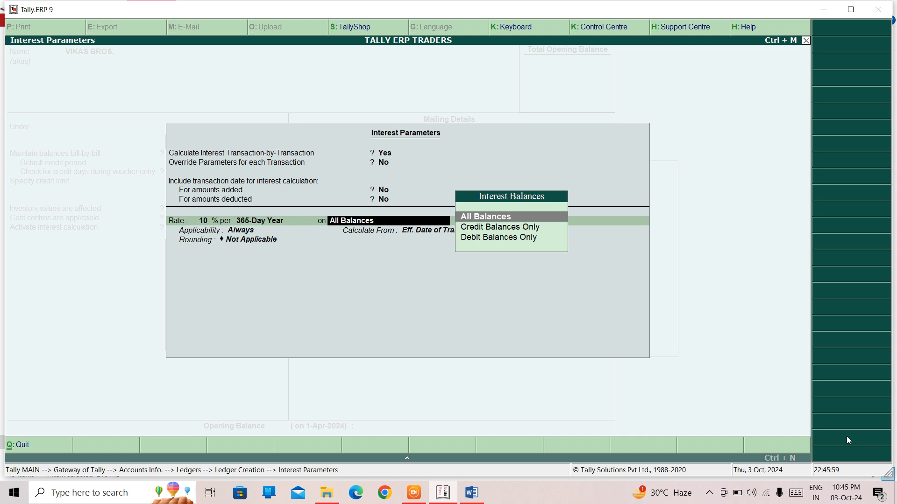
Step: Apply the interest on Debit Balances Only and keep the applicability as Always
key(Down)
key(Down)
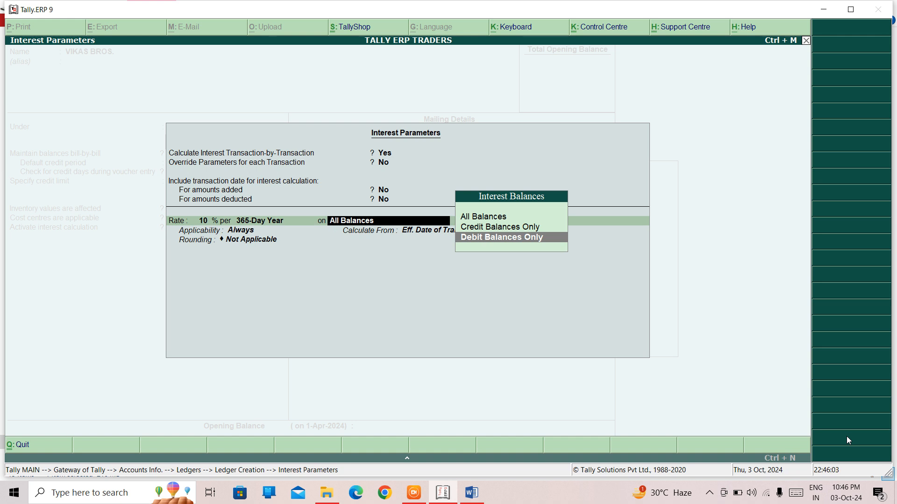
key(Return)
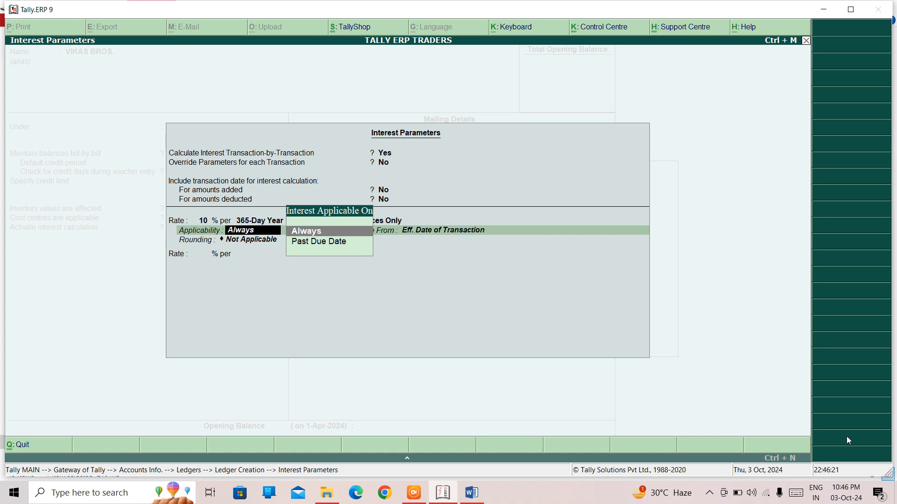
key(Return)
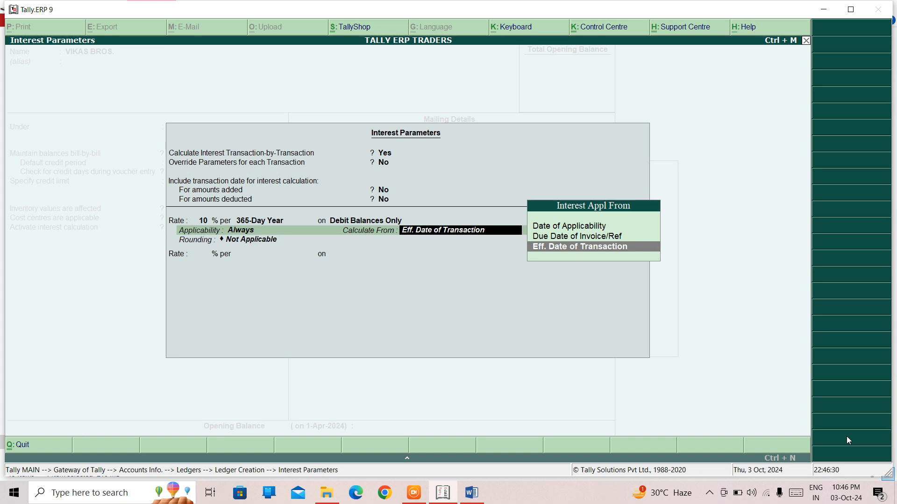
Step: Calculate interest from the Due Date of Invoice/Ref with no rounding, and close the interest parameters
key(Up)
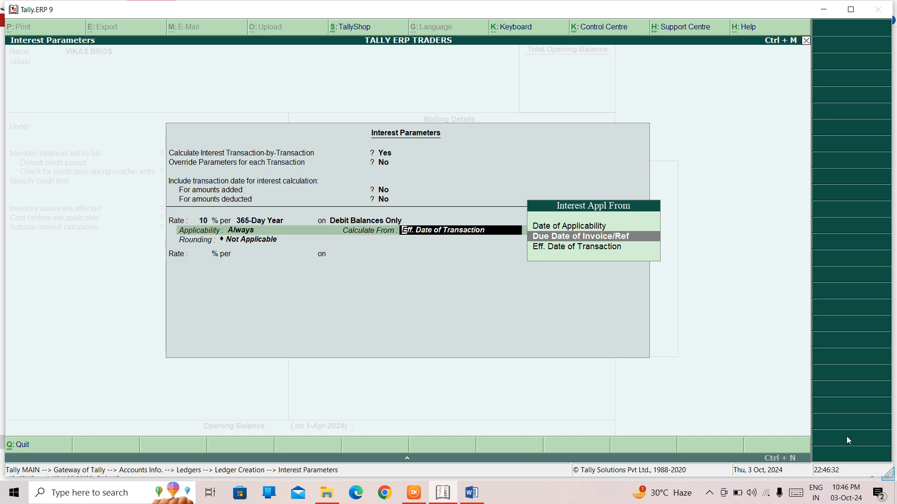
key(Return)
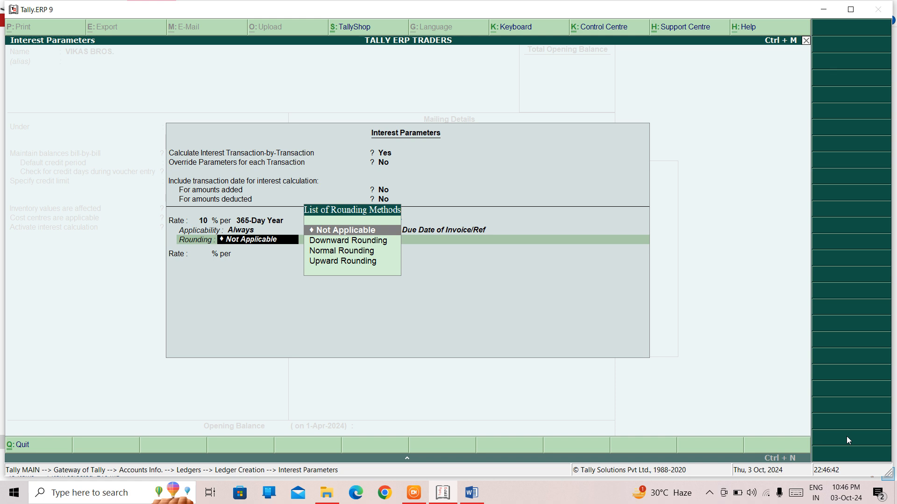
key(Return)
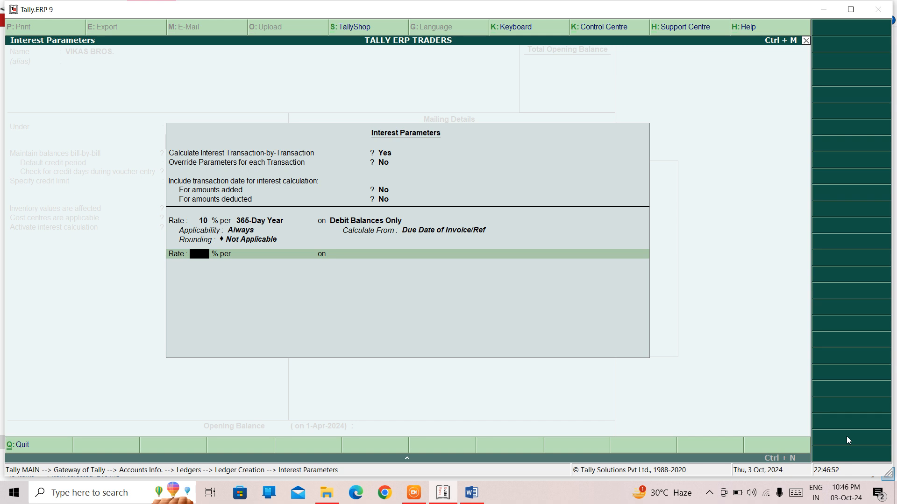
key(Return)
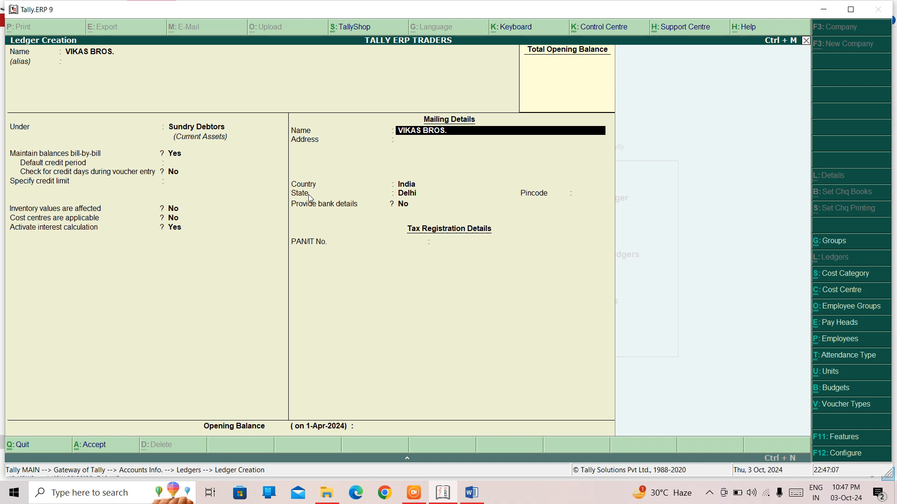
Step: Enter the mailing address as TILAK NAGAR on the first line and SECTOR-2 on the second
key(Return)
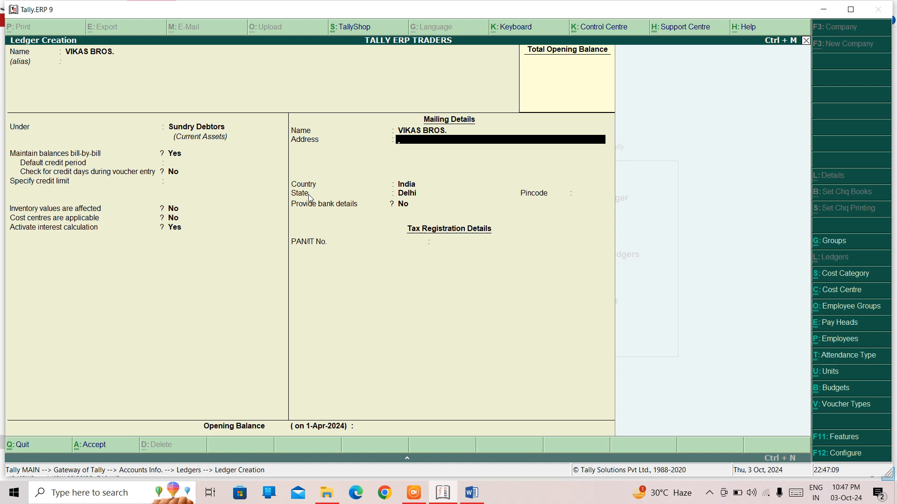
text(TILAK NAGAR)
key(Return)
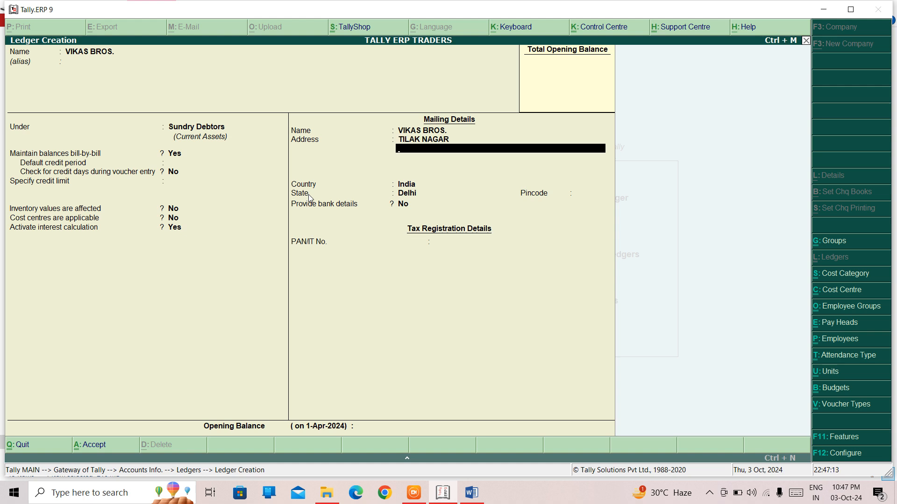
text(SECTOR-2)
key(Return)
key(Return)
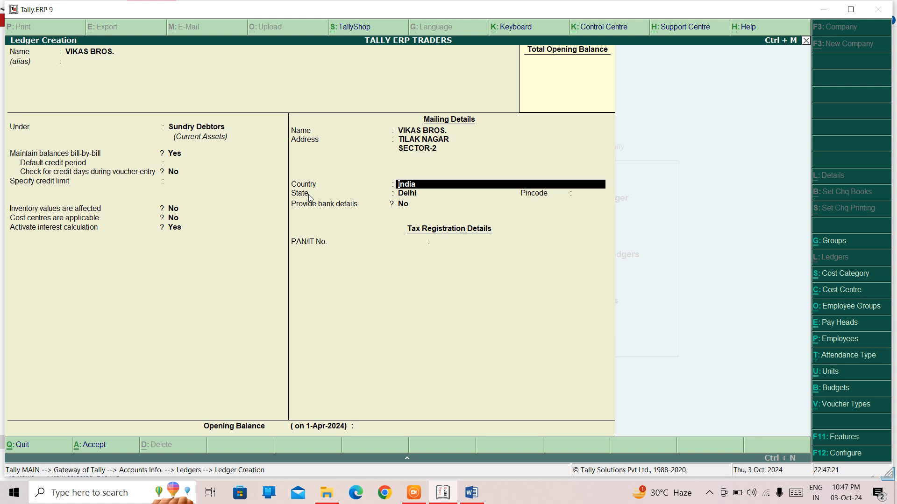
Step: Keep India and Delhi as country and state, set the pincode to 110024, and skip bank details
key(Return)
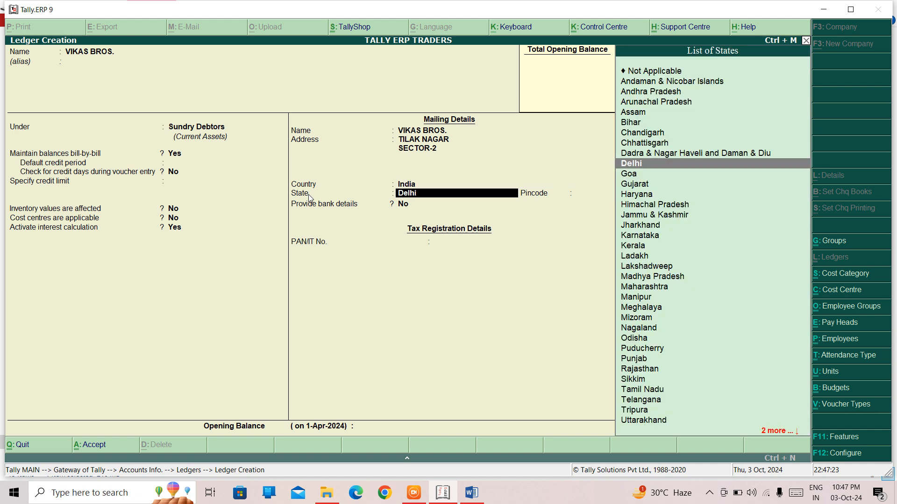
key(Return)
text(1100)
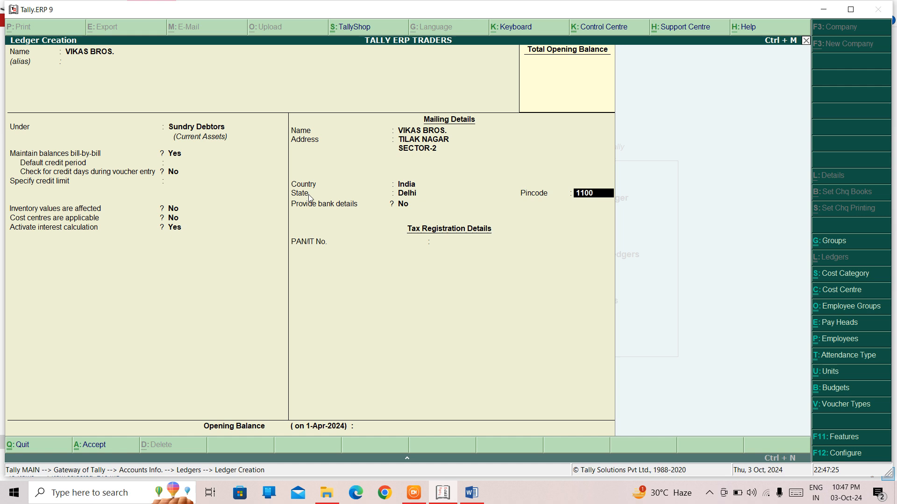
text(24)
key(Return)
key(Return)
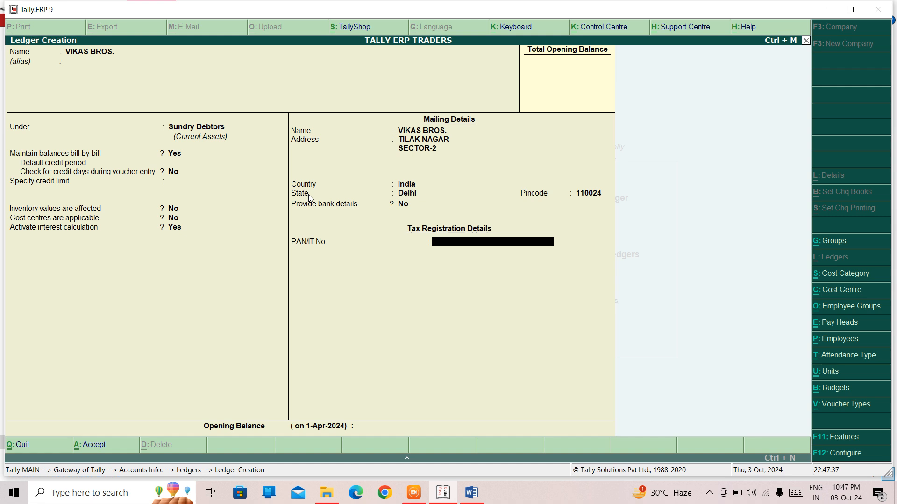
Step: Leave PAN and opening balance blank and save the VIKAS BROS. ledger
key(Return)
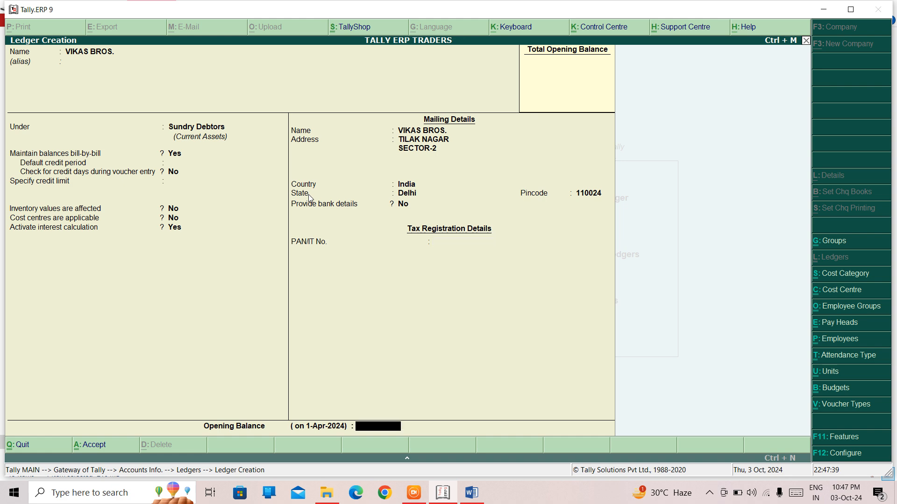
key(Return)
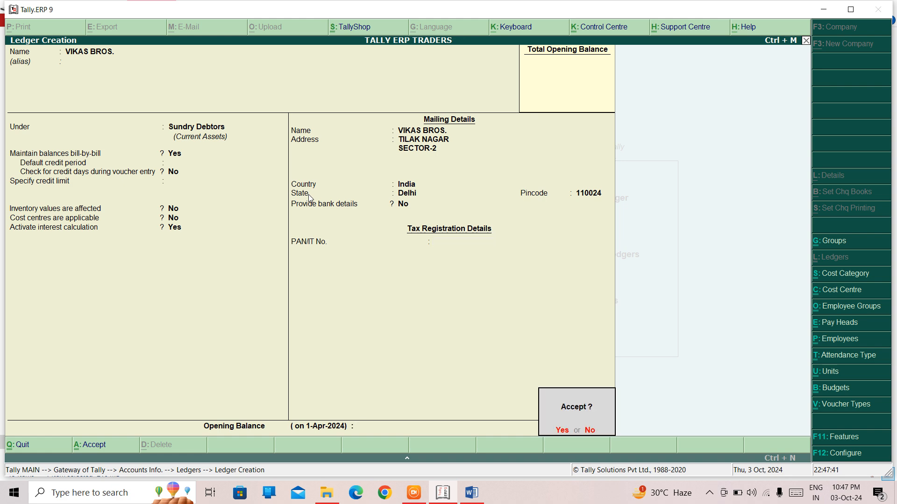
key(Return)
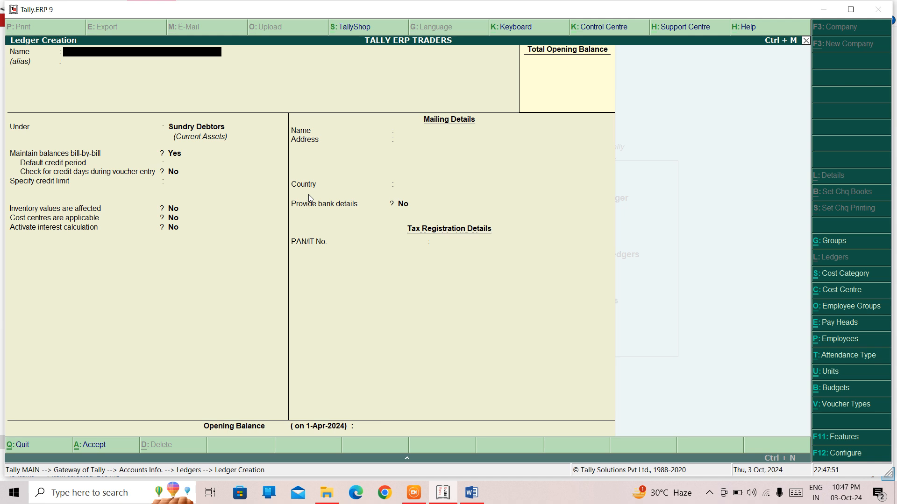
Step: Display the VIKAS BROS. ledger to review its saved settings
key(Escape)
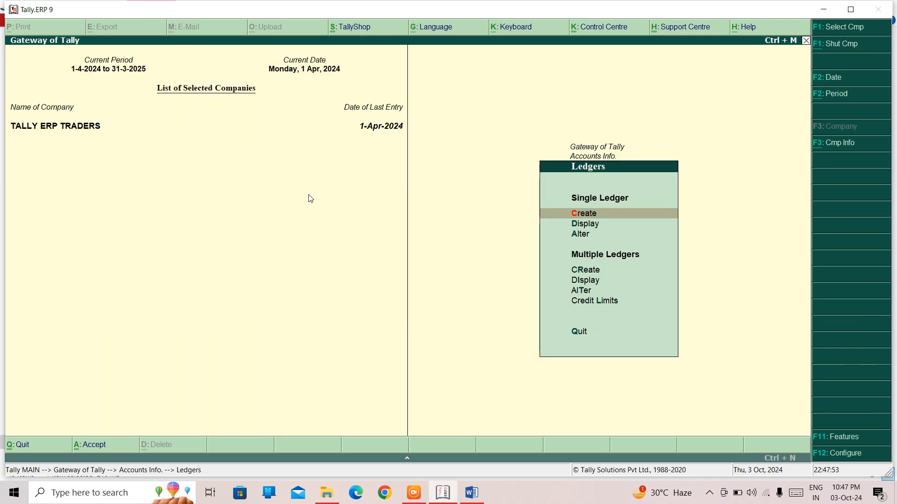
key(Down)
key(Return)
text(V)
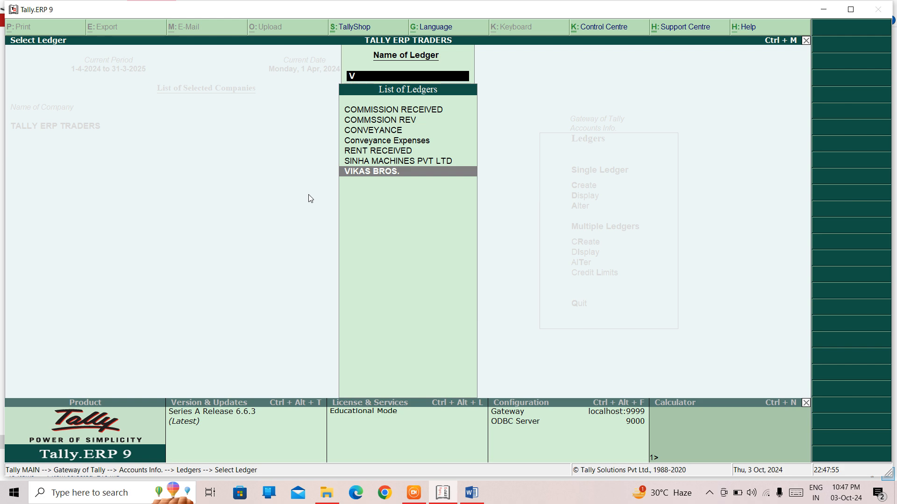
text(IK)
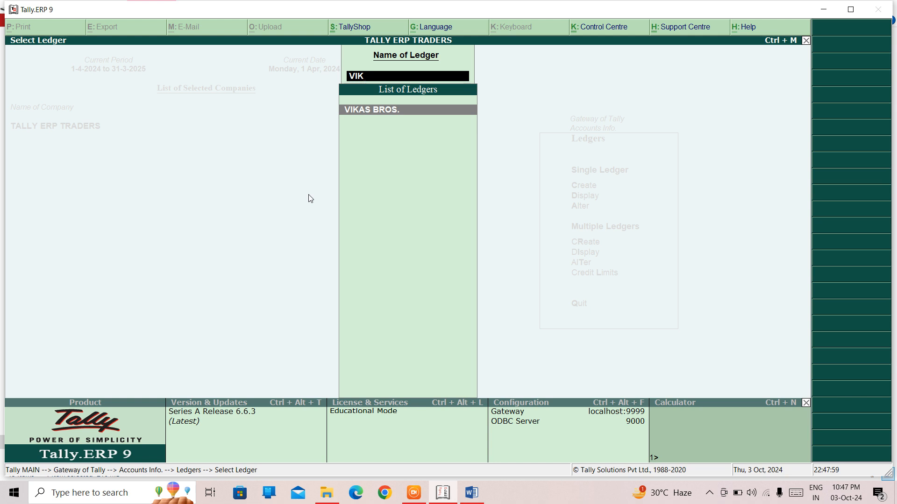
key(Return)
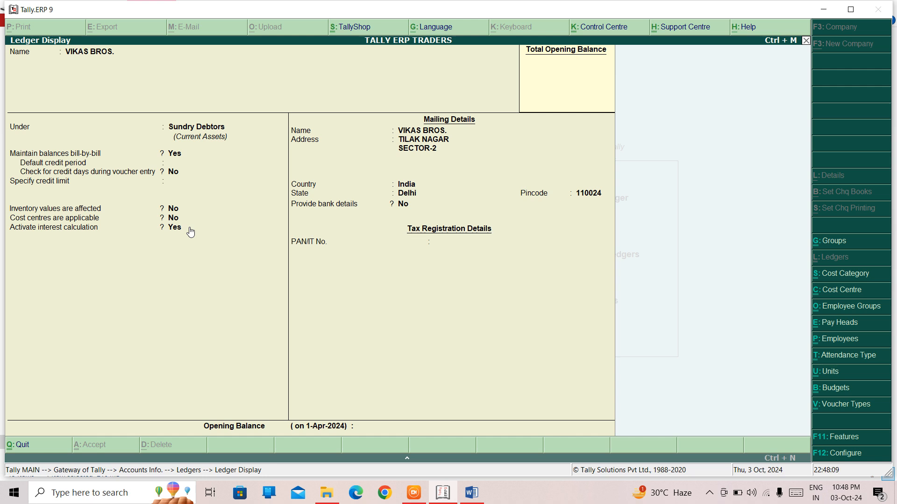
key(Escape)
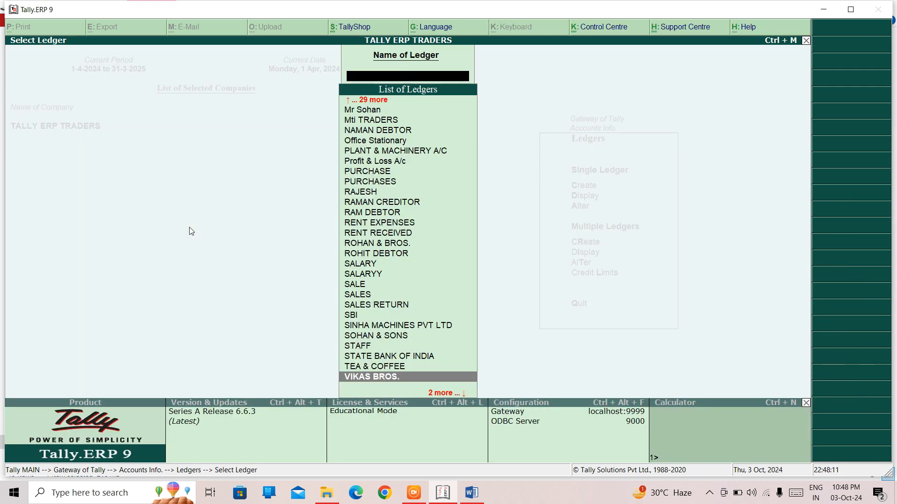
Step: Open the VIKAS BROS. ledger for alteration and move through to its interest rate
key(Escape)
key(Down)
key(Return)
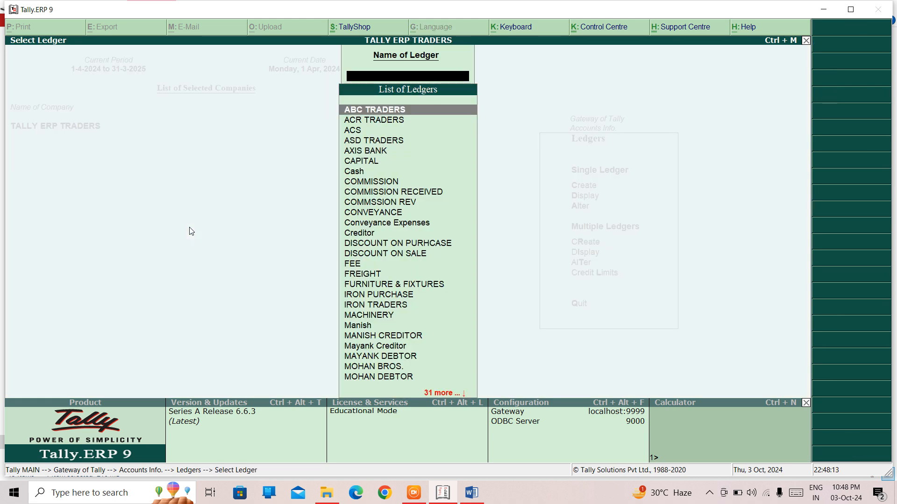
text(VIK)
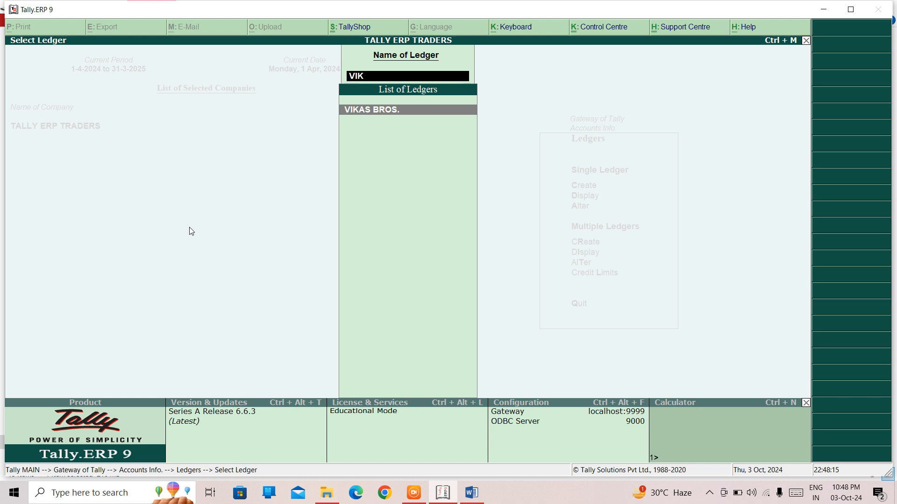
key(Return)
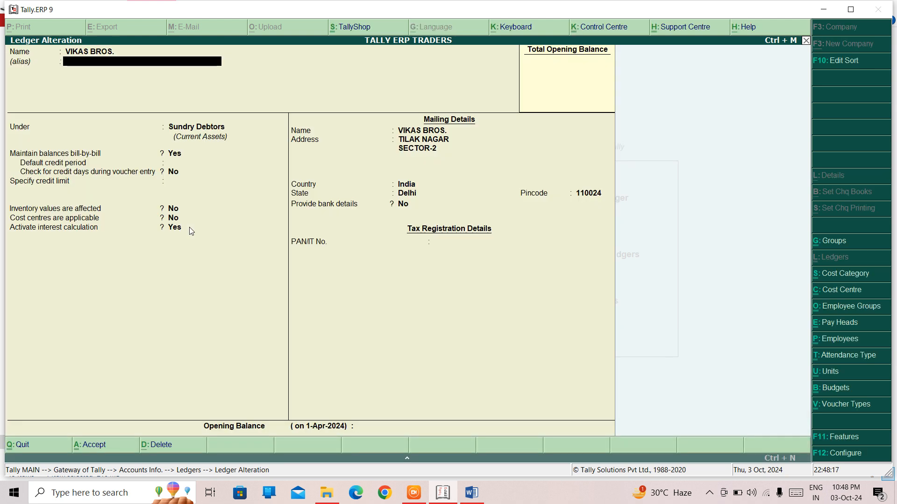
key(Return)
key(Return)
key(Return)
key(Return)
key(Return)
key(Return)
key(Return)
key(Return)
key(Return)
key(Return)
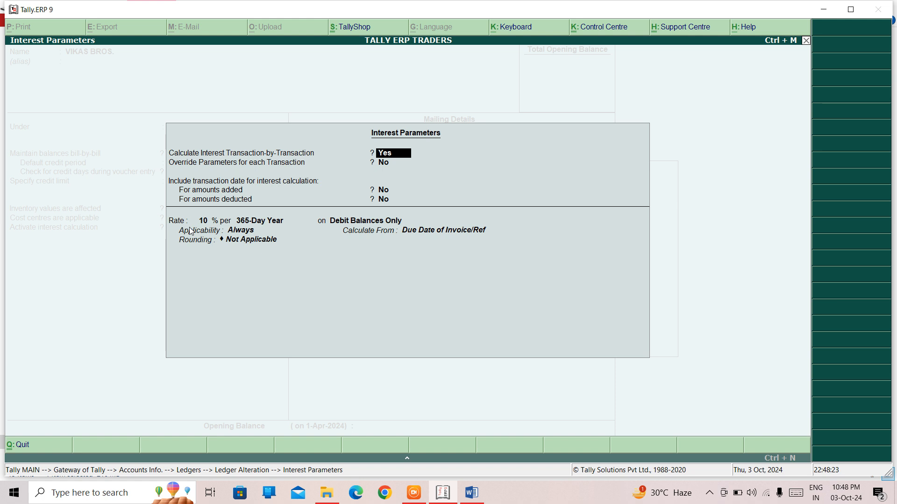
key(Return)
key(Return)
key(Return)
key(Return)
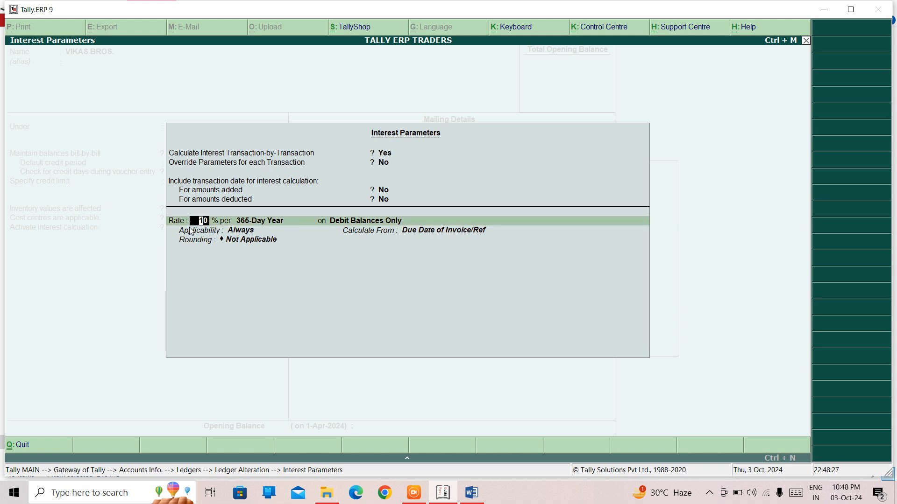
Step: Re-enter the interest rate as 10 % and keep the debit balance, applicability, due date and rounding settings
text(12)
text(18)
key(BackSpace)
key(BackSpace)
key(BackSpace)
key(BackSpace)
text(10)
key(Return)
key(Return)
key(Return)
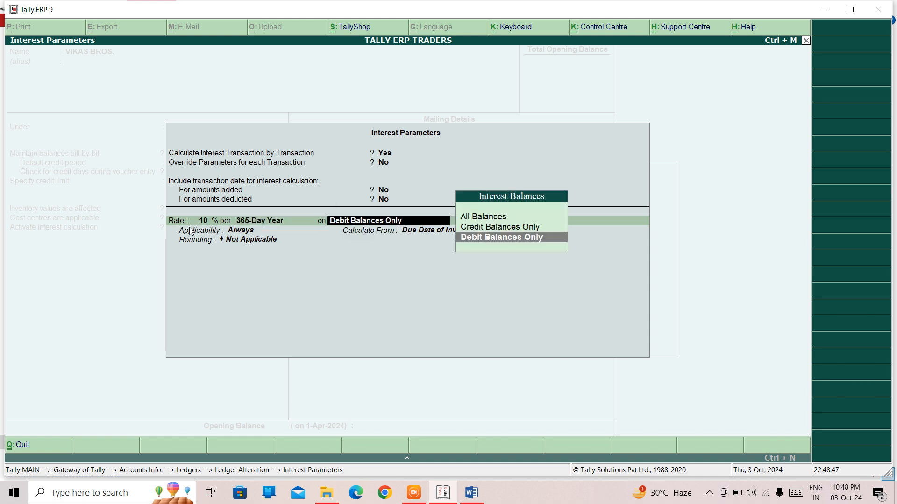
key(Return)
key(Return)
key(Return)
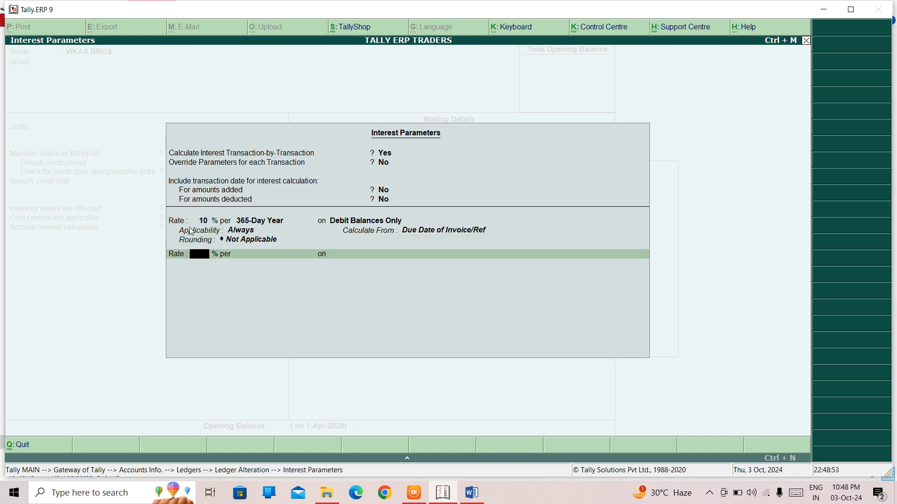
Step: Close the interest parameters and return to the ledger alteration
key(Return)
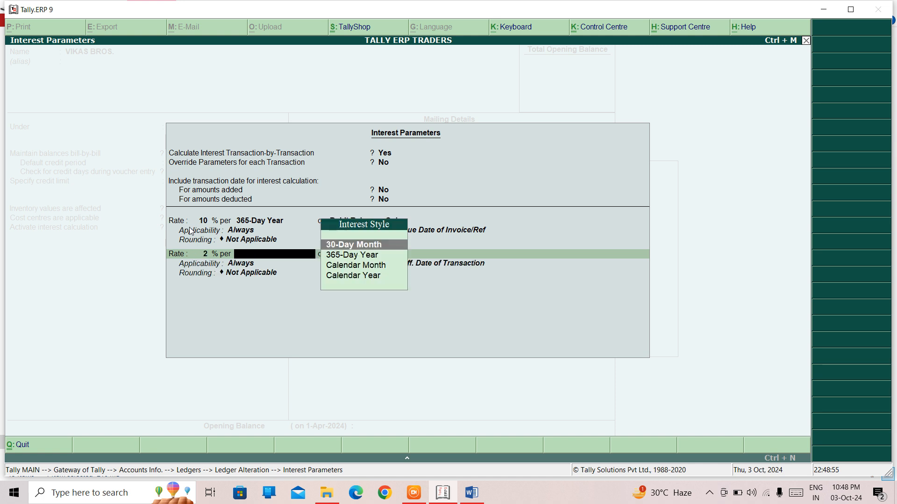
key(BackSpace)
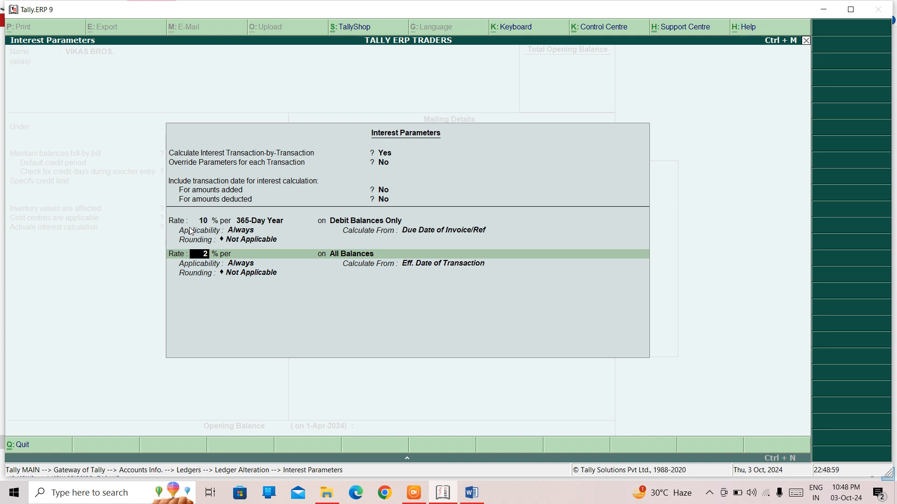
key(Return)
key(Return)
key(Return)
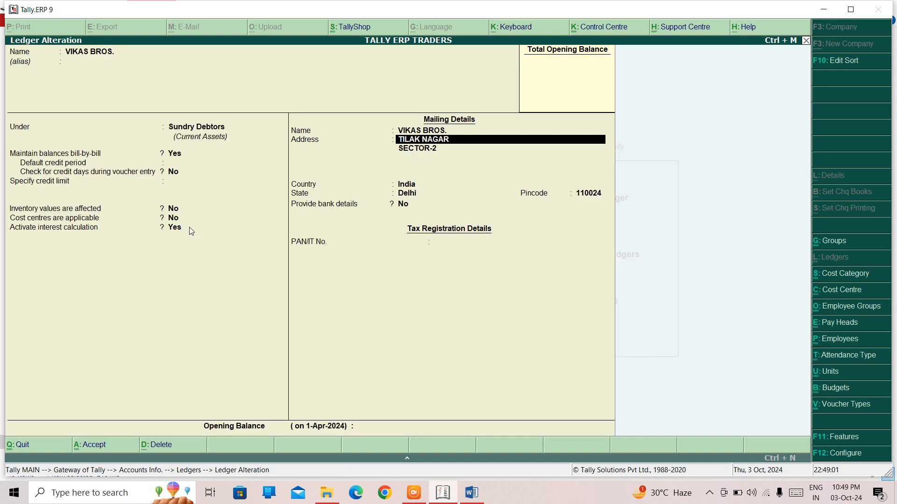
Step: Accept the altered VIKAS BROS. ledger and leave the ledger selection
key(Return)
key(Return)
key(Return)
key(Return)
key(Return)
key(Return)
key(Return)
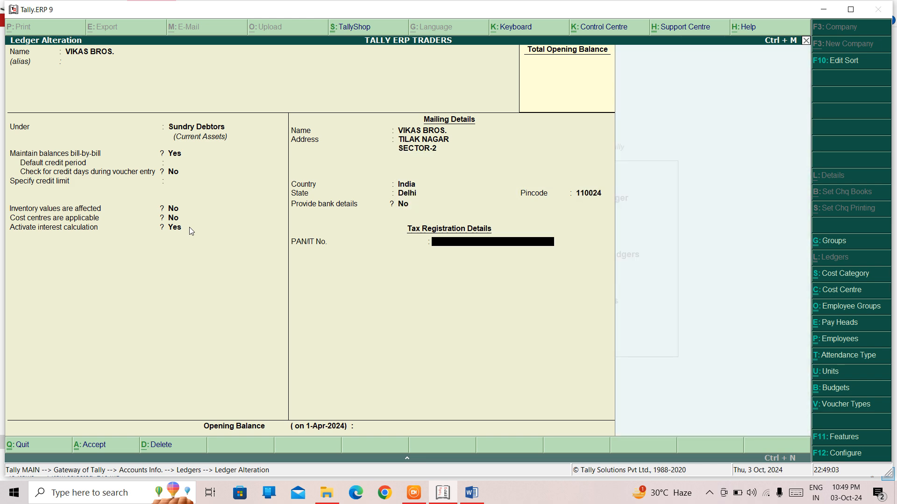
key(Return)
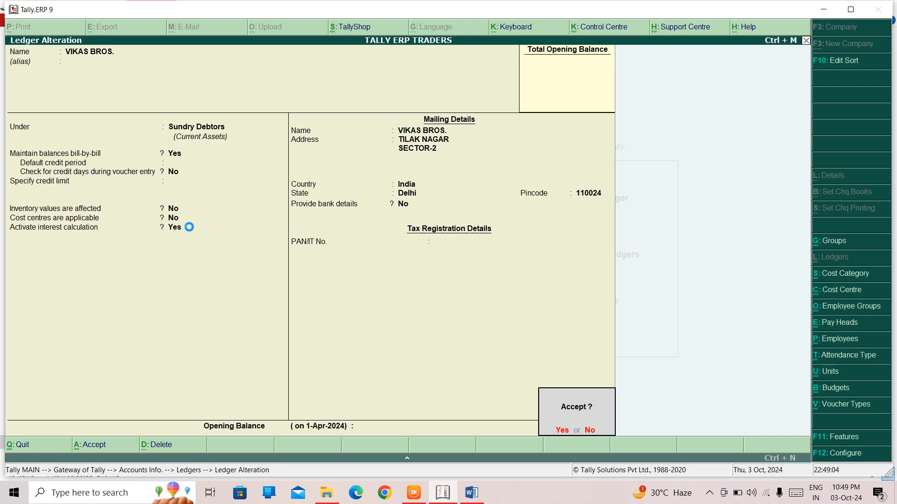
key(Return)
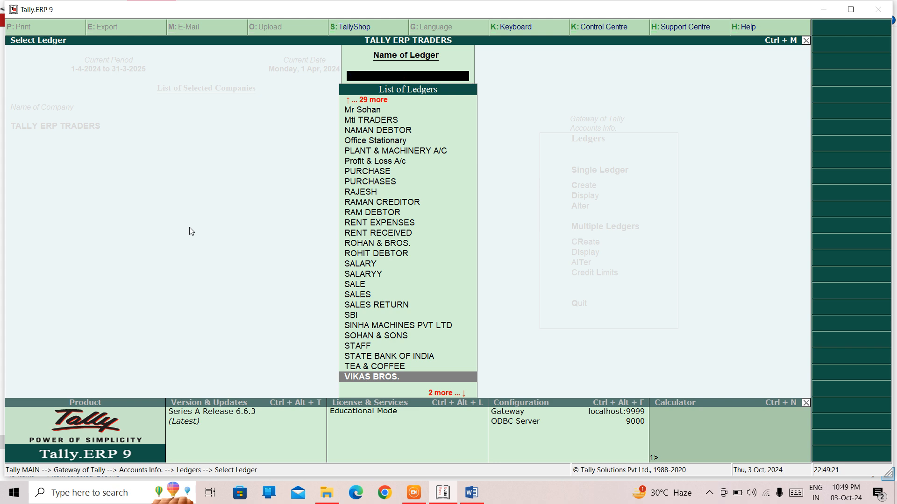
key(Escape)
key(Up)
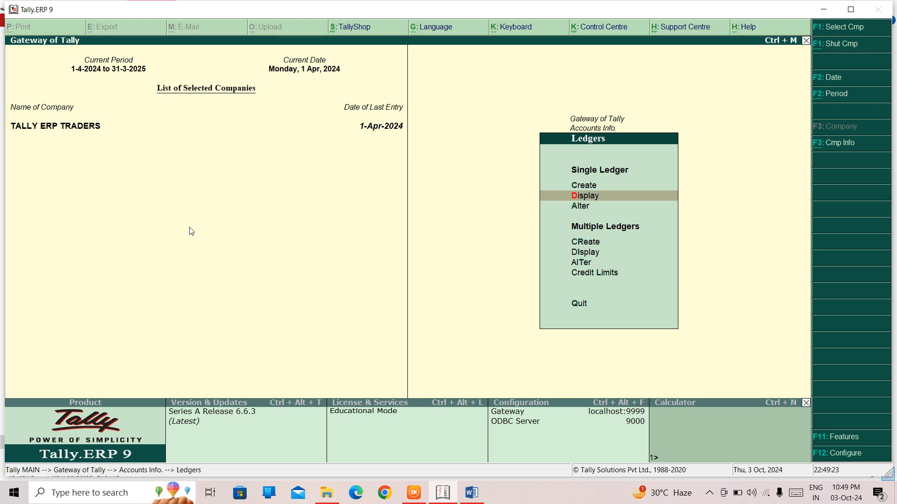
Step: Open the VIKAS BROS. ledger for alteration
key(Down)
key(Up)
key(Up)
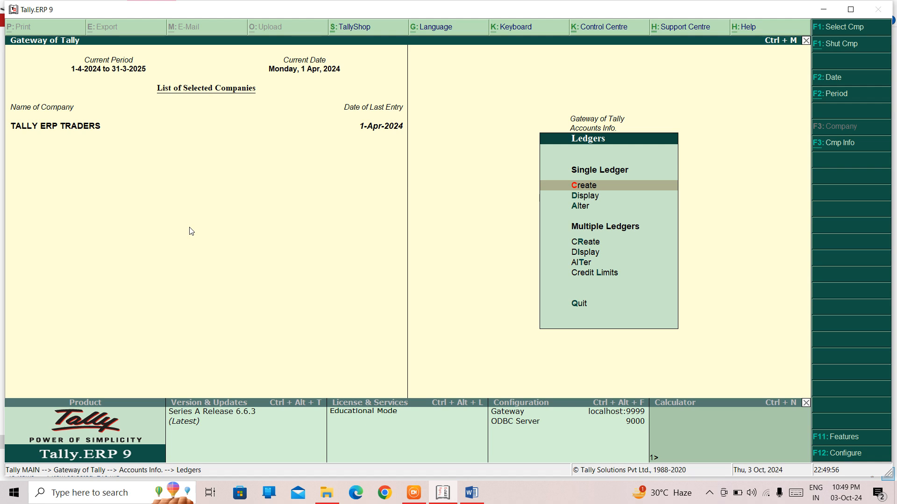
key(Down)
key(Down)
key(Return)
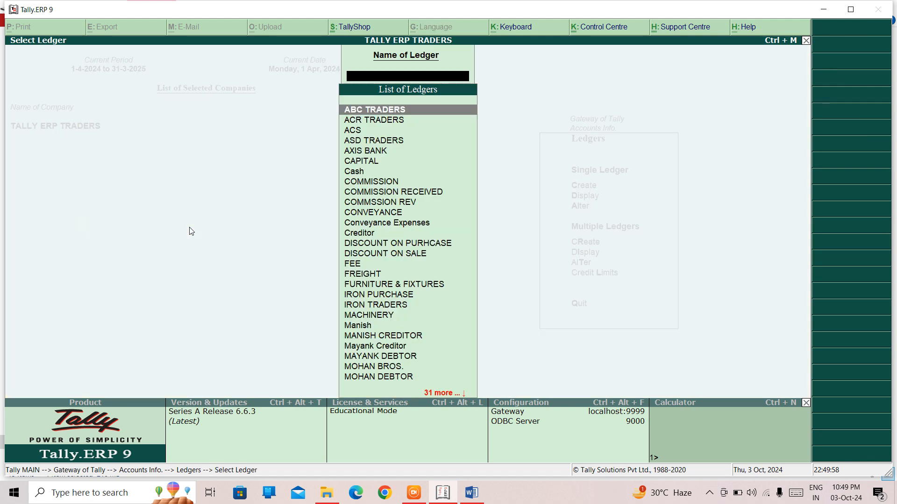
text(vi)
key(Return)
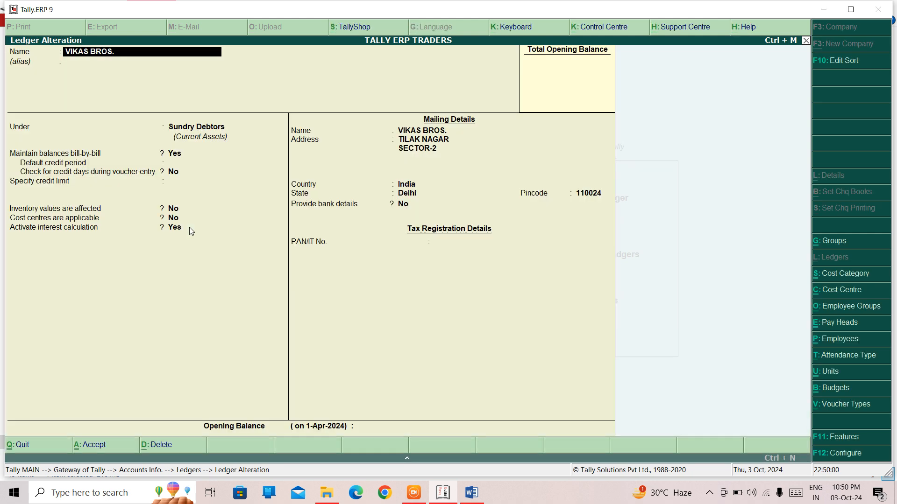
Step: Step through the ledger's interest parameters, keeping the 10 % rate on debit balances, and close them
key(Return)
key(Return)
key(Return)
key(Return)
key(Return)
key(Return)
key(Return)
key(Return)
key(Return)
key(Return)
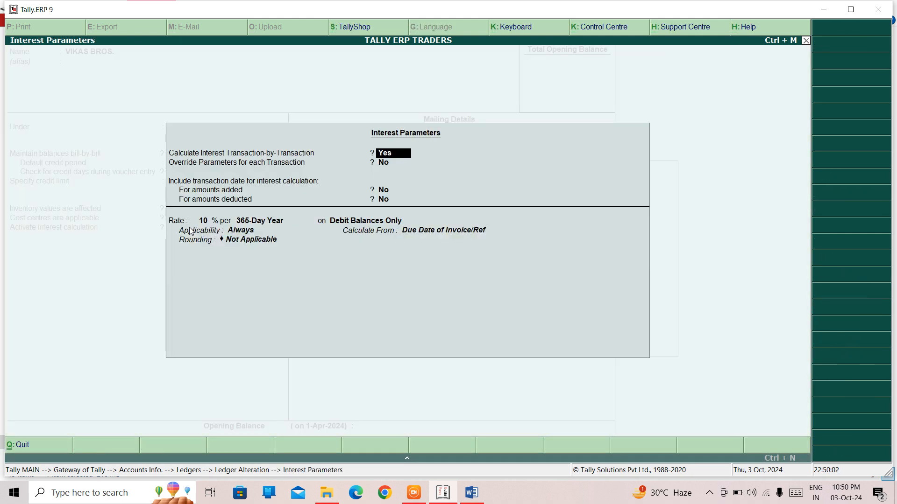
key(Return)
key(Return)
key(Return)
key(Return)
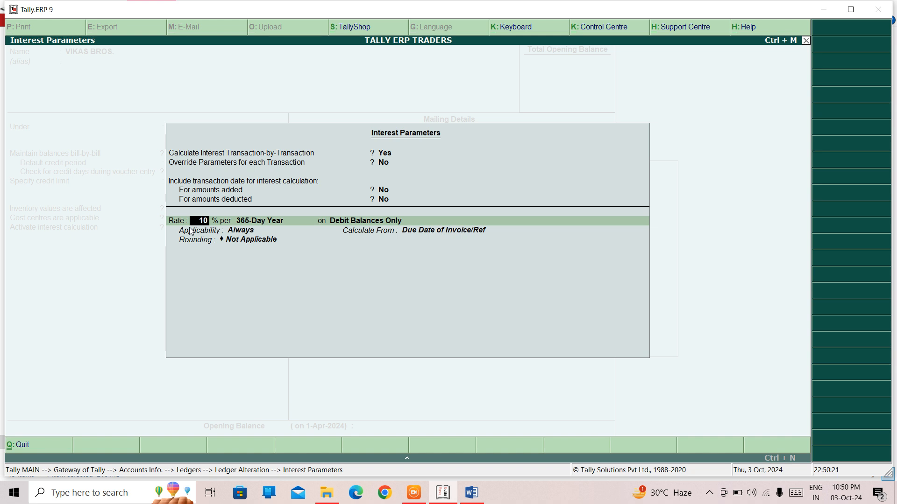
key(Return)
key(Return)
key(Return)
key(Return)
key(Return)
key(Return)
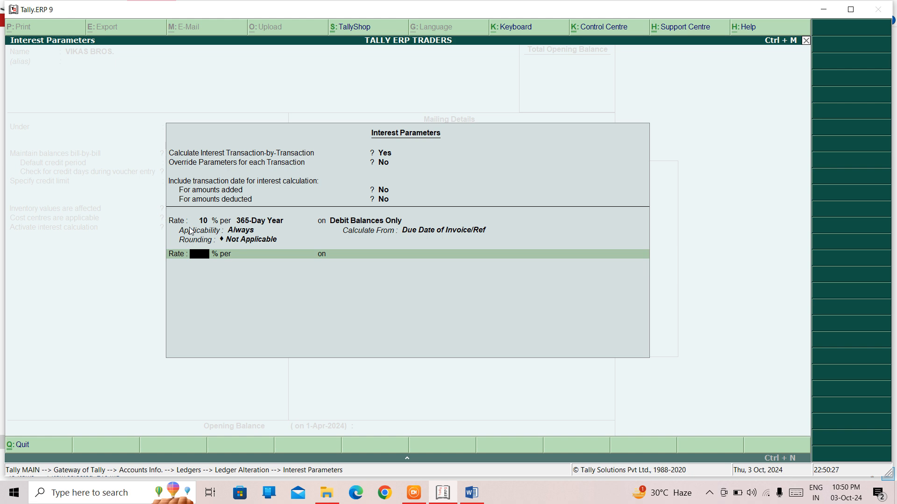
key(Return)
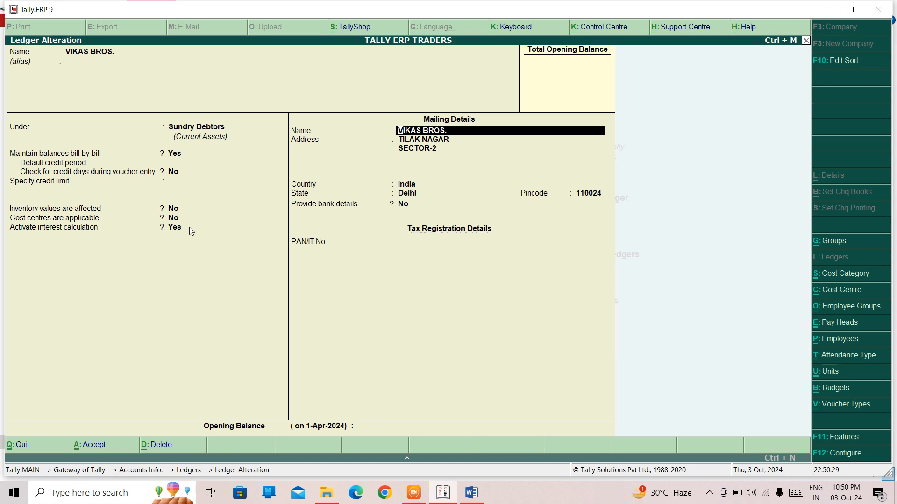
Step: Accept the VIKAS BROS. ledger and return to the Gateway of Tally
key(ctrl+a)
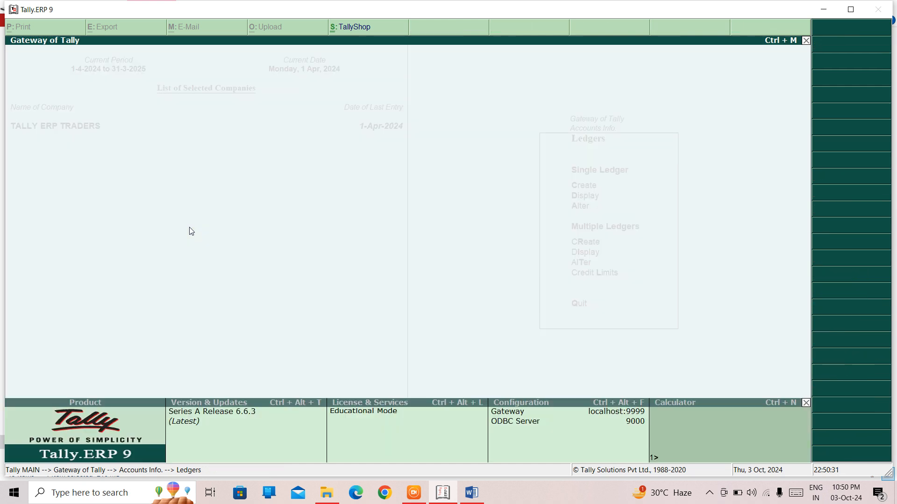
key(Escape)
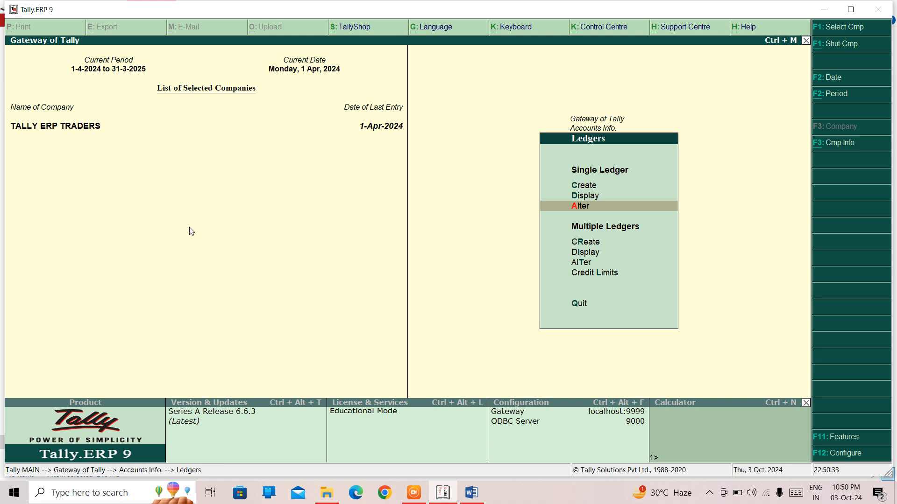
key(Escape)
key(Escape)
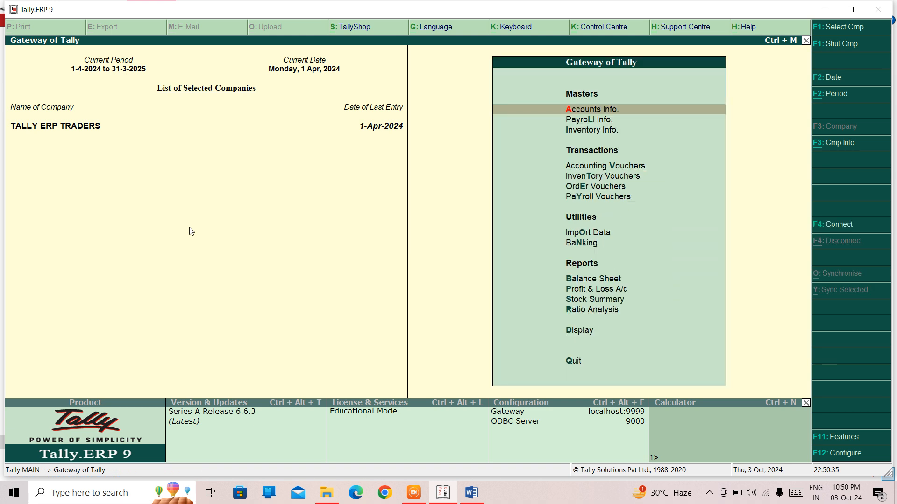